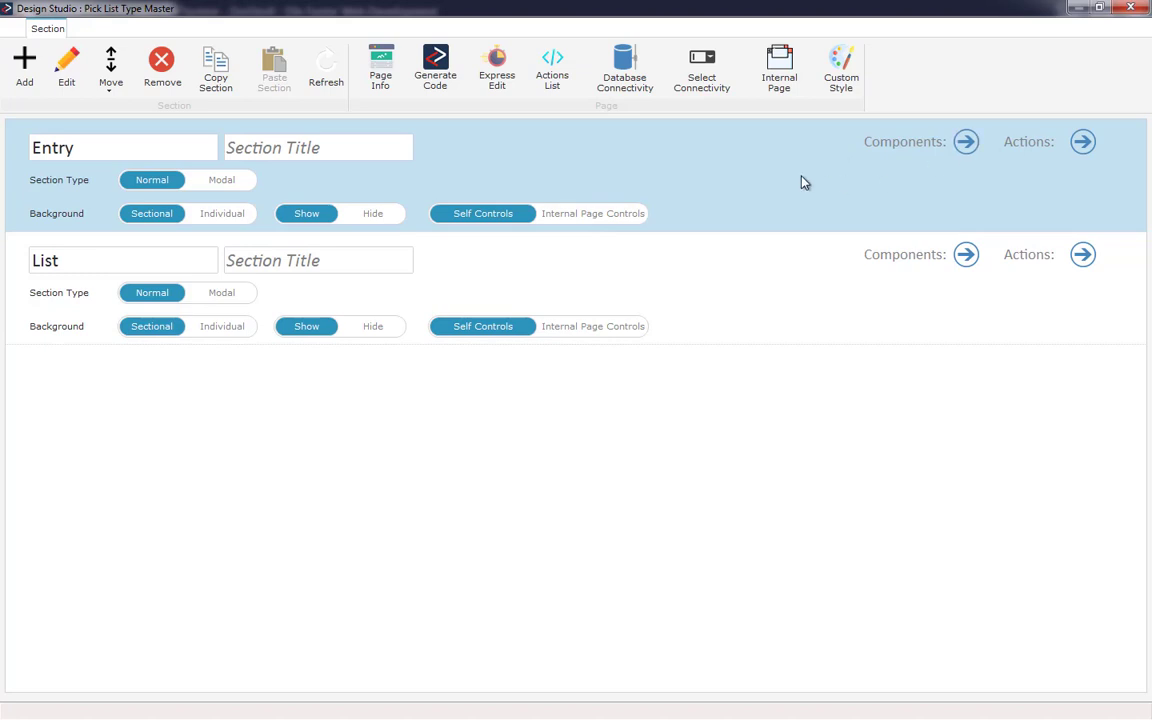
- Open the Entry section's layout for editing
click(69, 60)
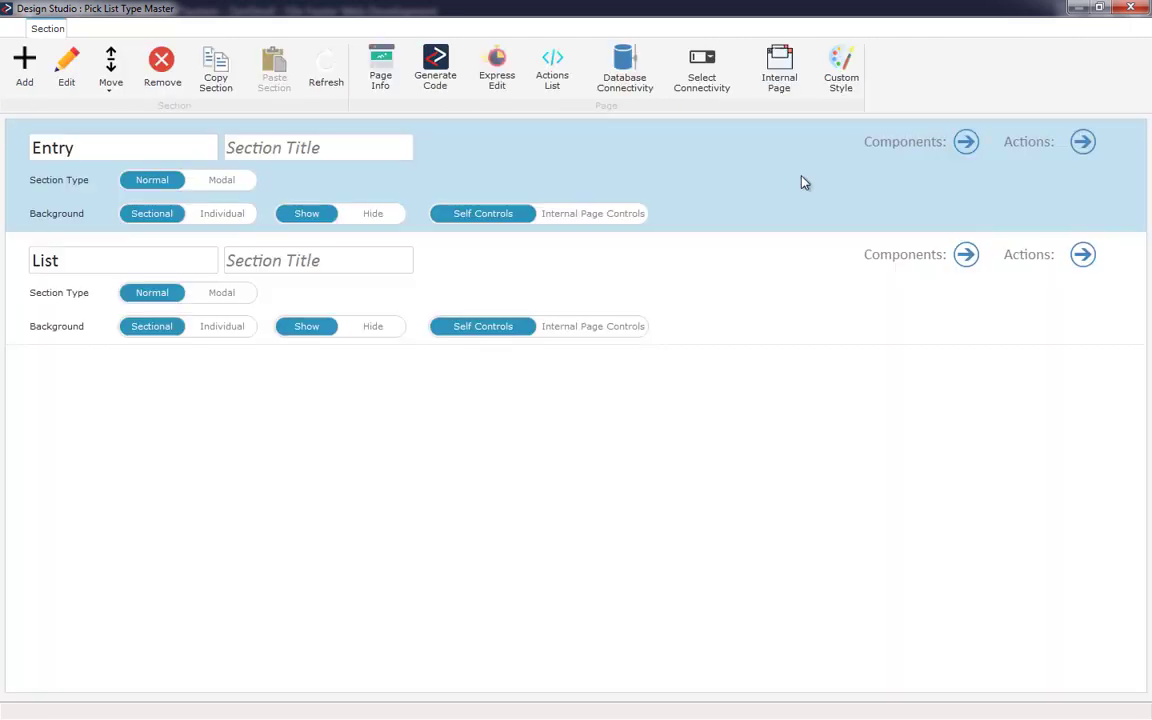
click(805, 182)
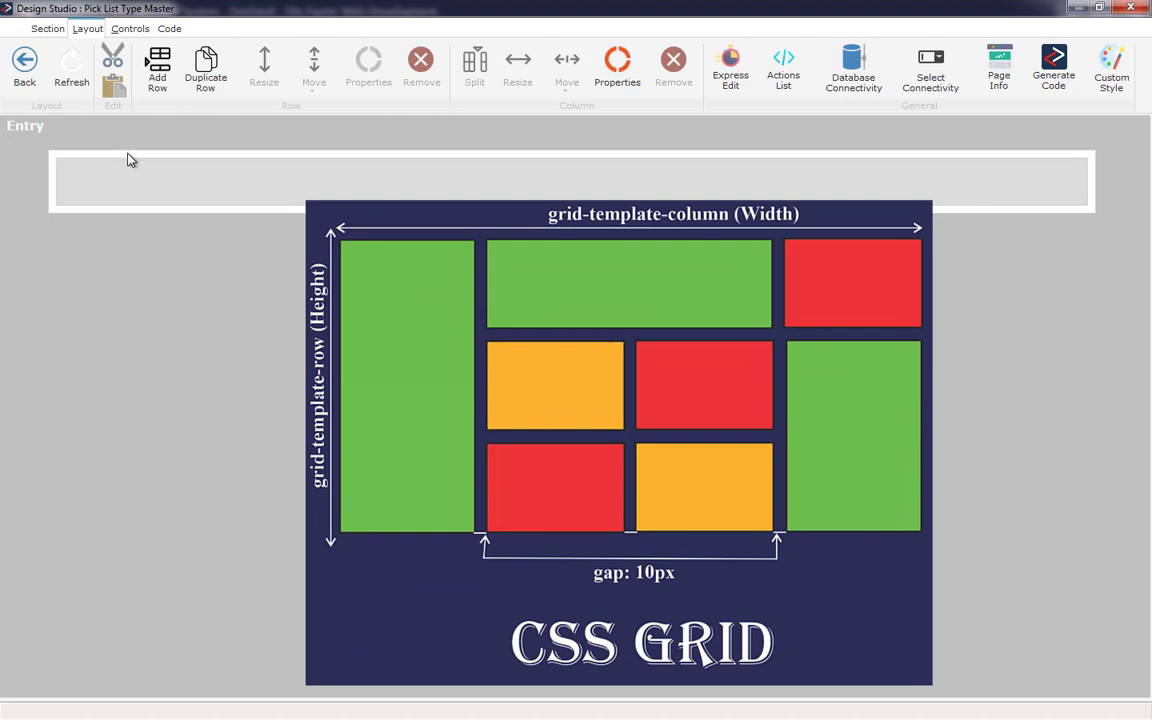
- Select the existing row and its column in turn to compare row and column selection
click(128, 160)
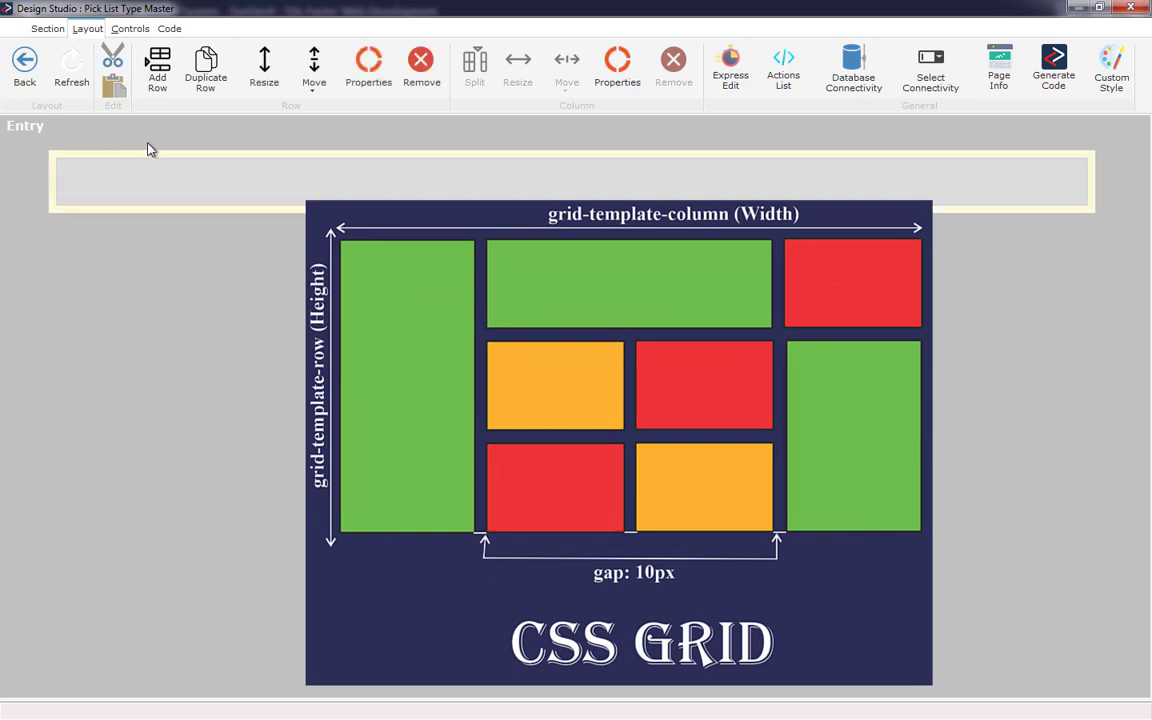
click(155, 180)
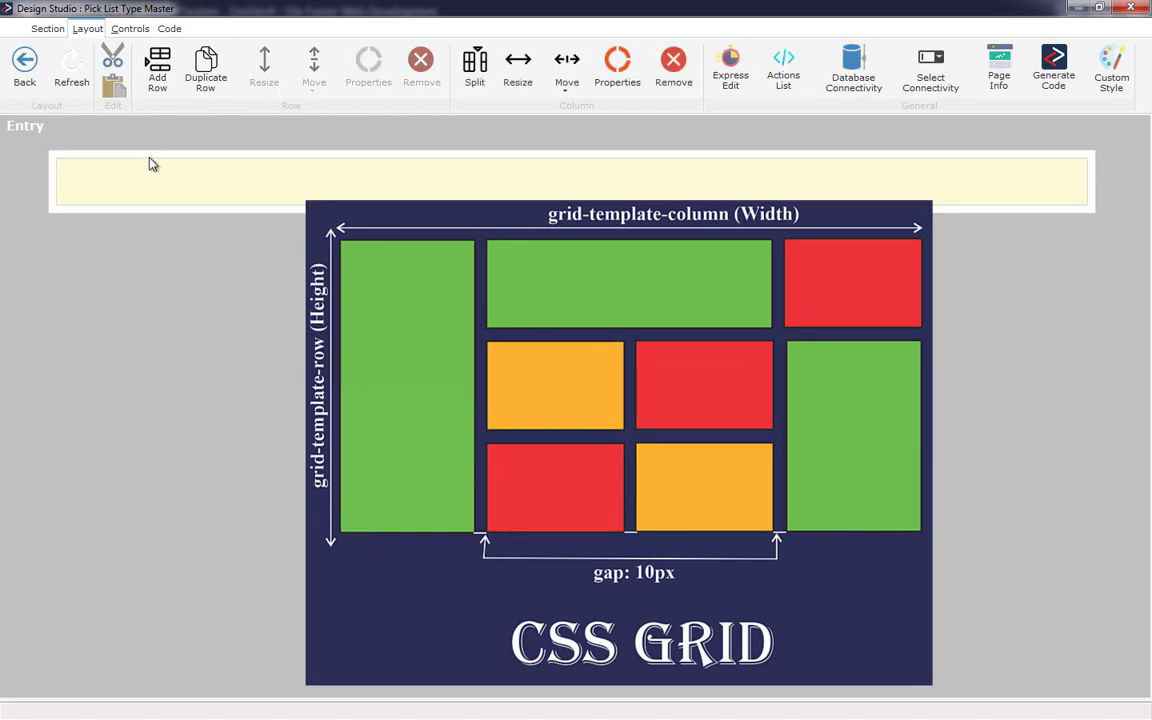
click(150, 163)
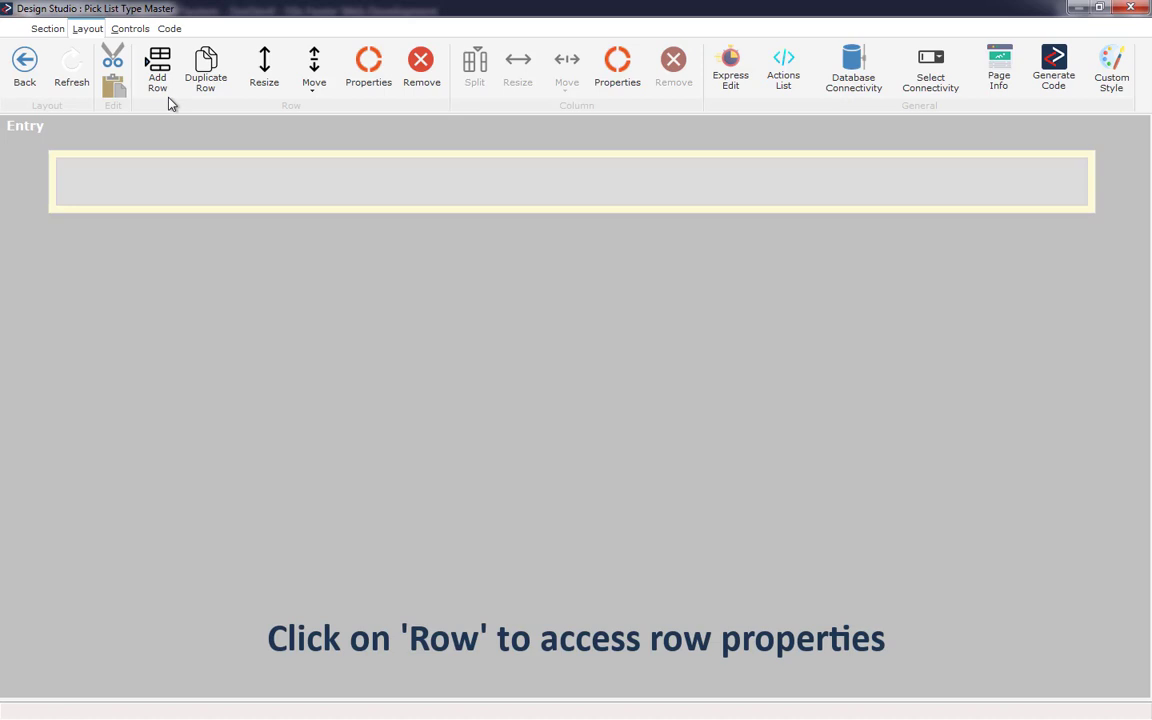
click(170, 188)
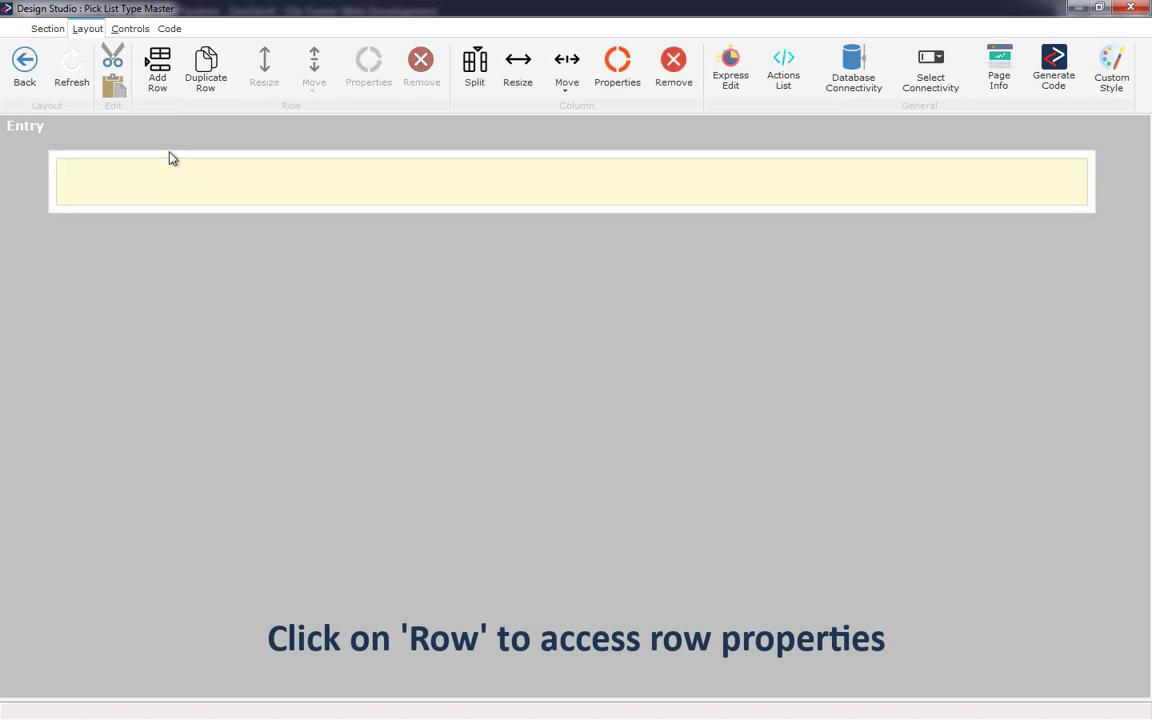
click(170, 158)
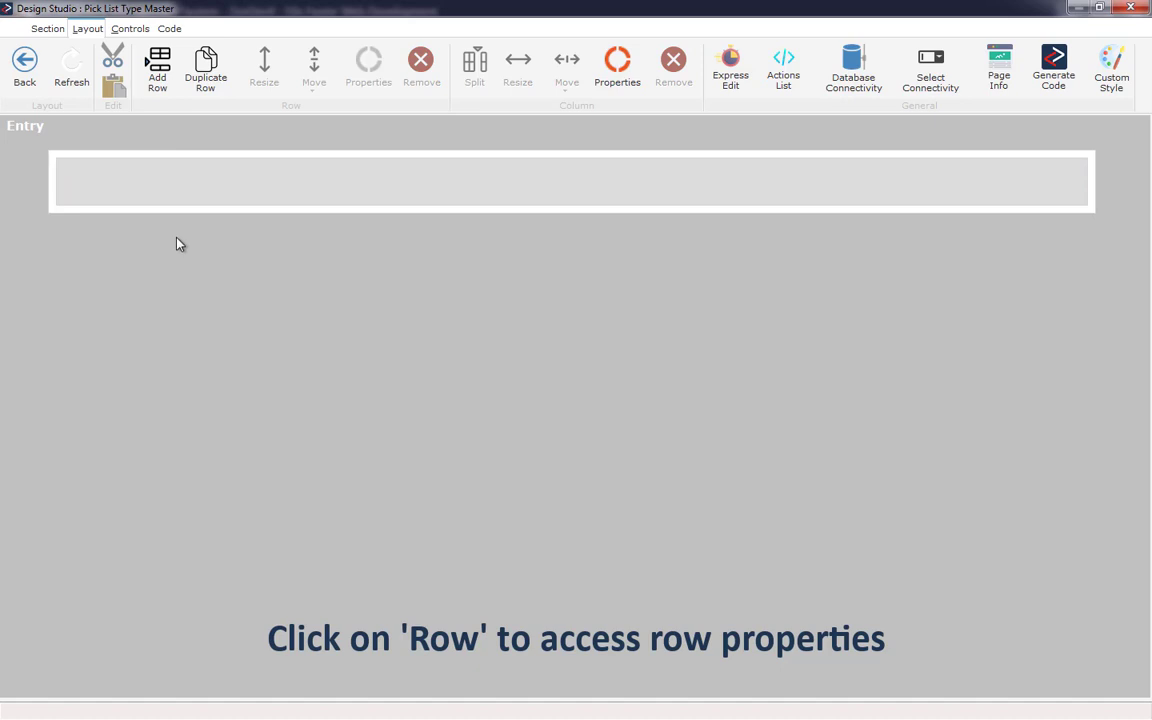
- Insert 3 rows into the Entry layout
click(162, 85)
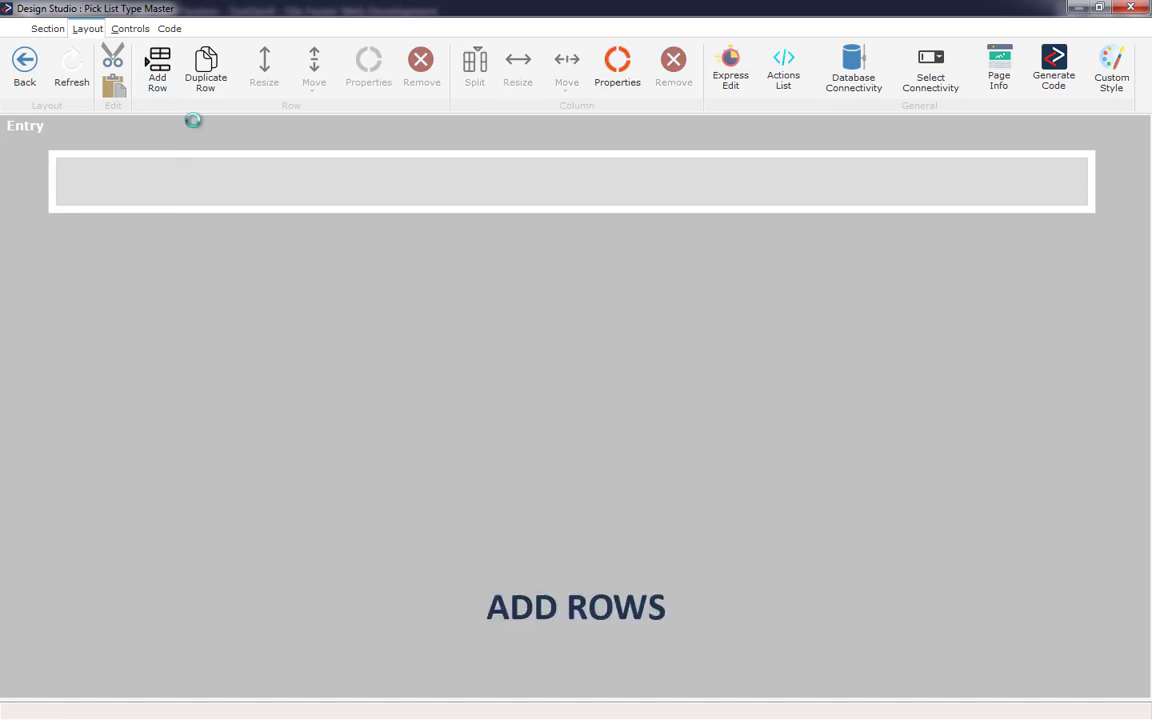
text(3)
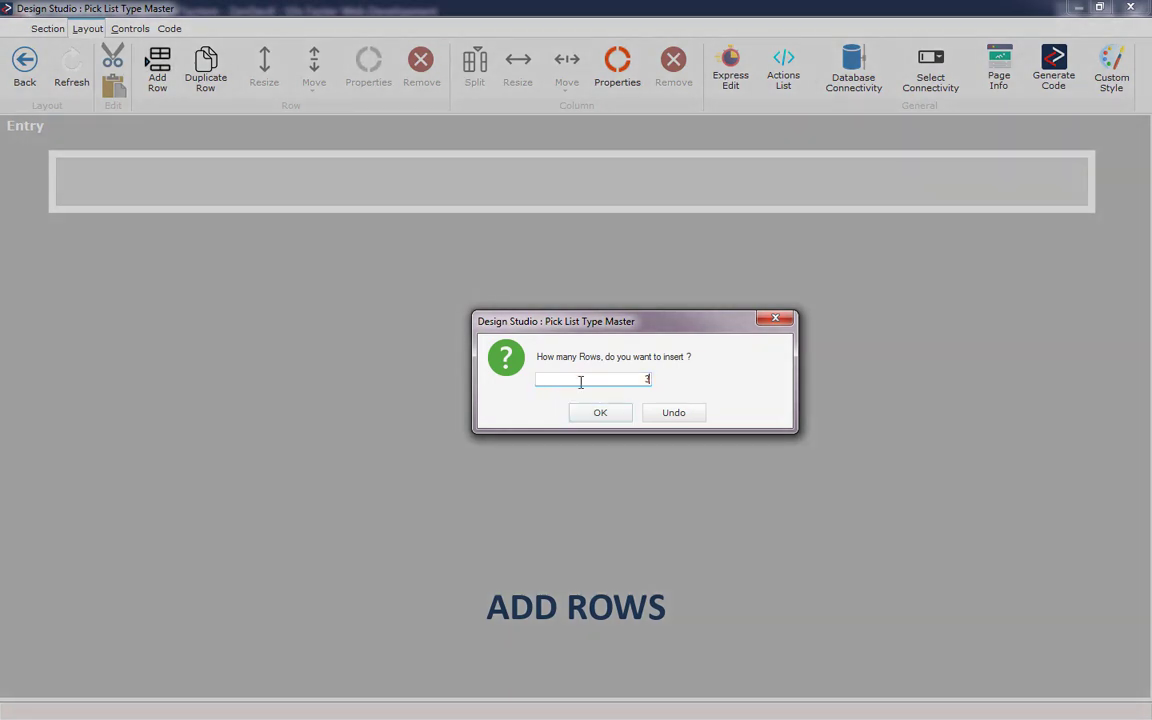
click(600, 413)
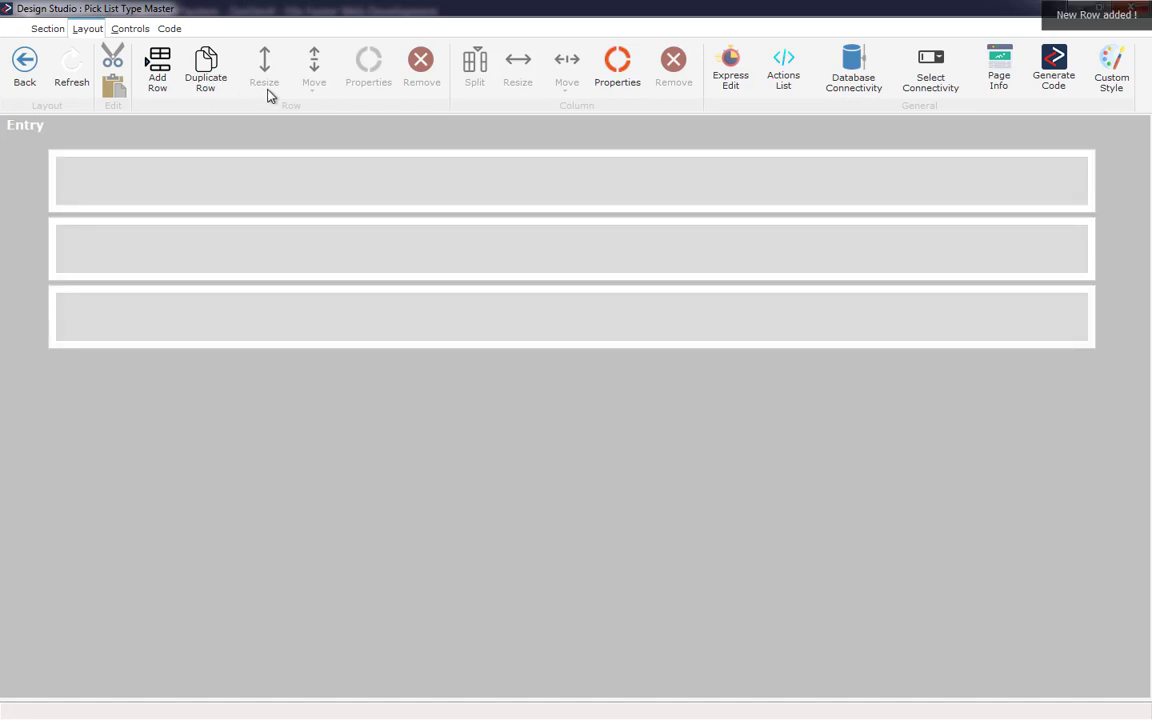
- Select the first row and view its Move Up and Move Down options
click(309, 183)
click(307, 160)
click(309, 158)
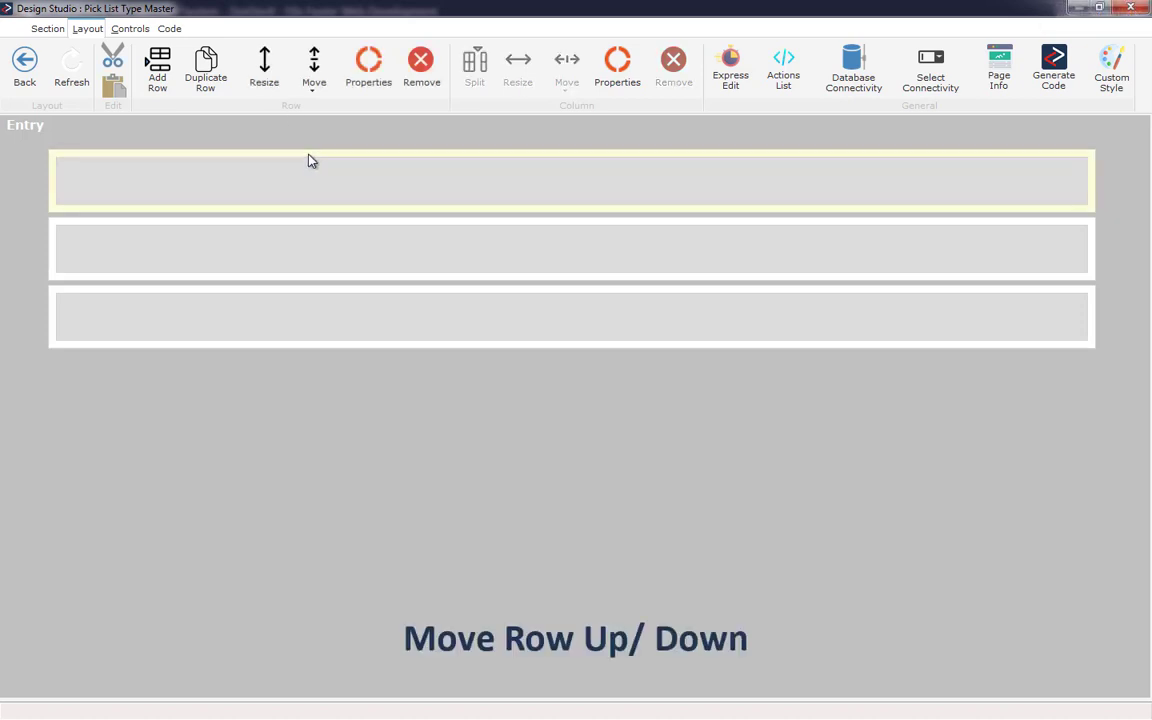
click(315, 95)
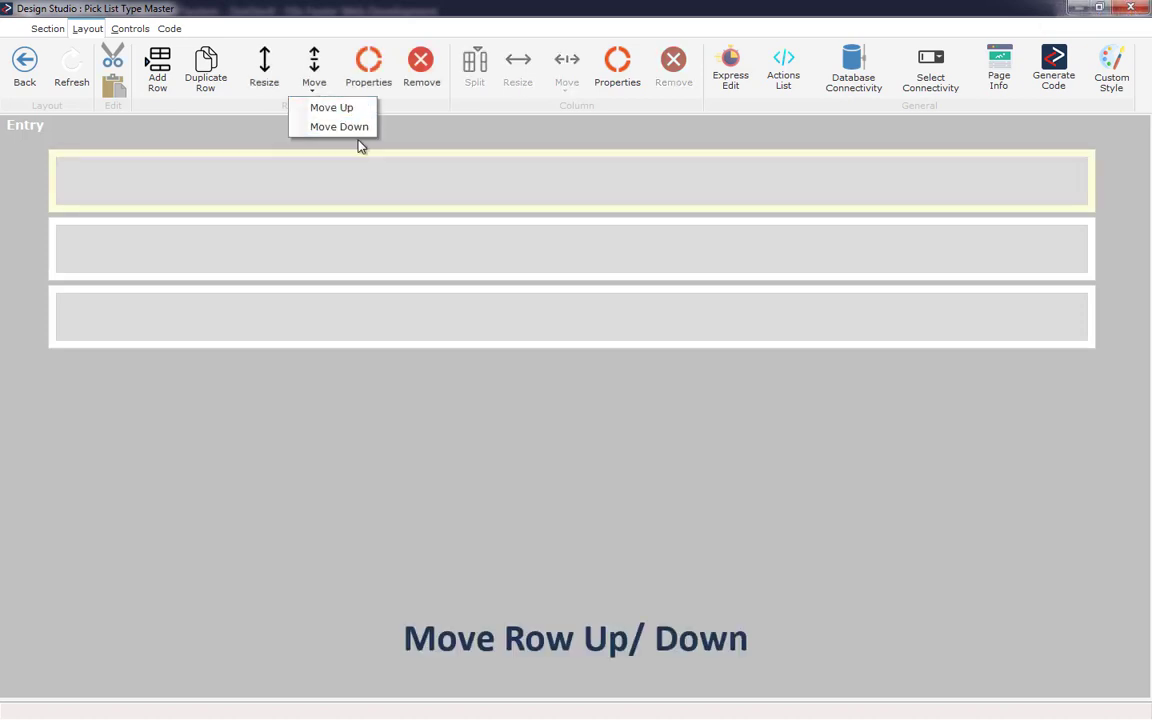
- Open the first row's Properties dialog and close it without changes
click(369, 85)
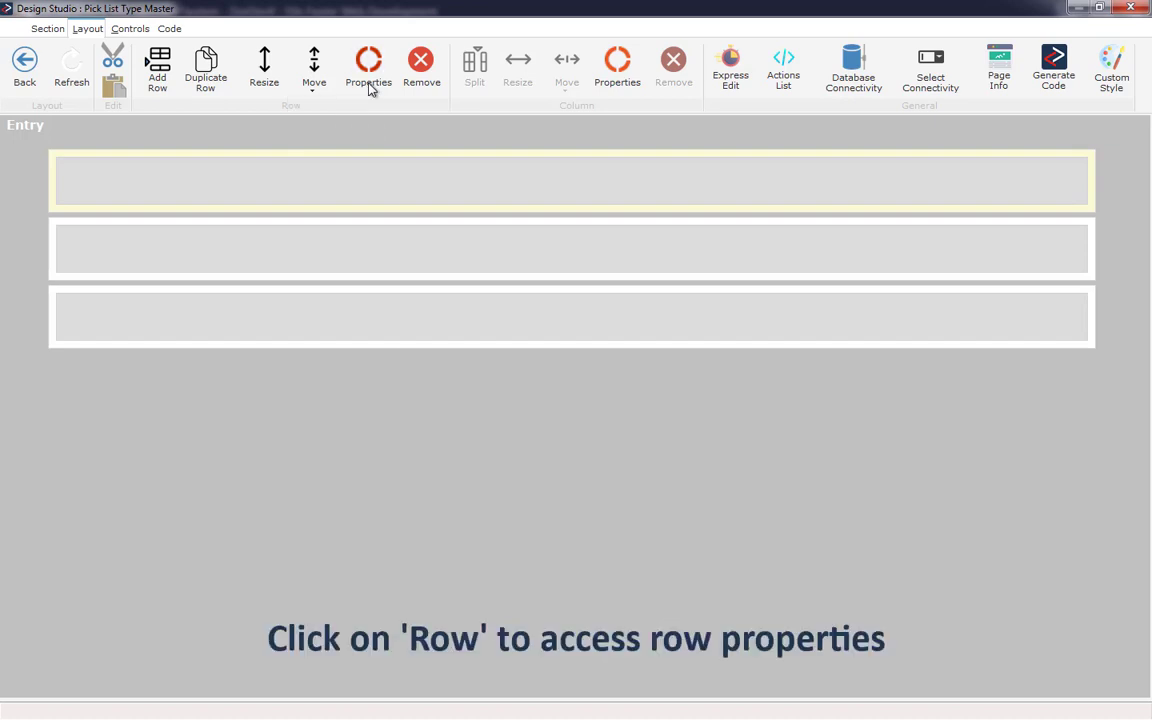
click(370, 90)
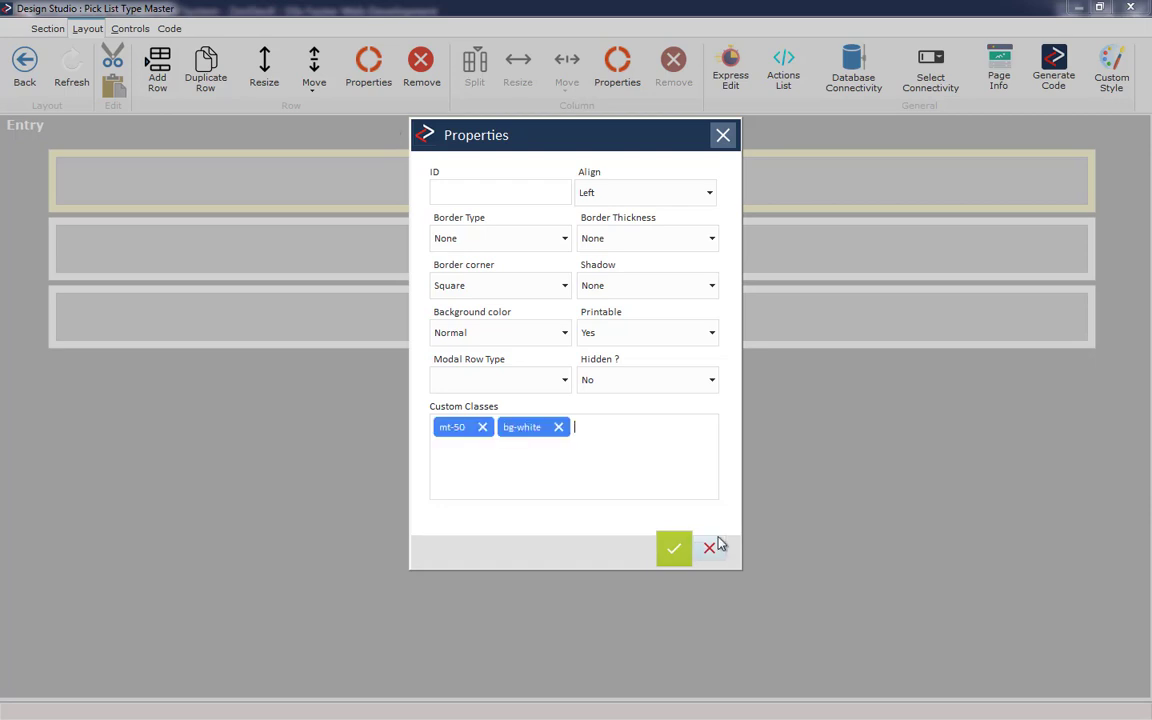
click(714, 548)
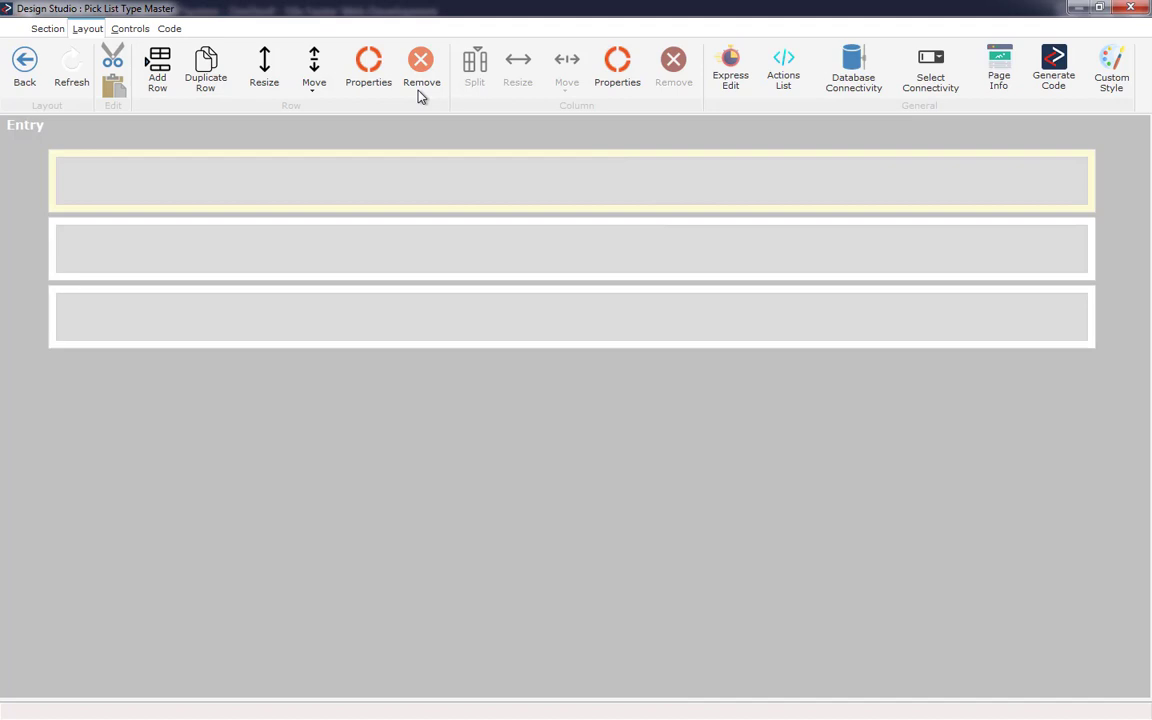
- Split the first row's column into 2 columns
click(483, 183)
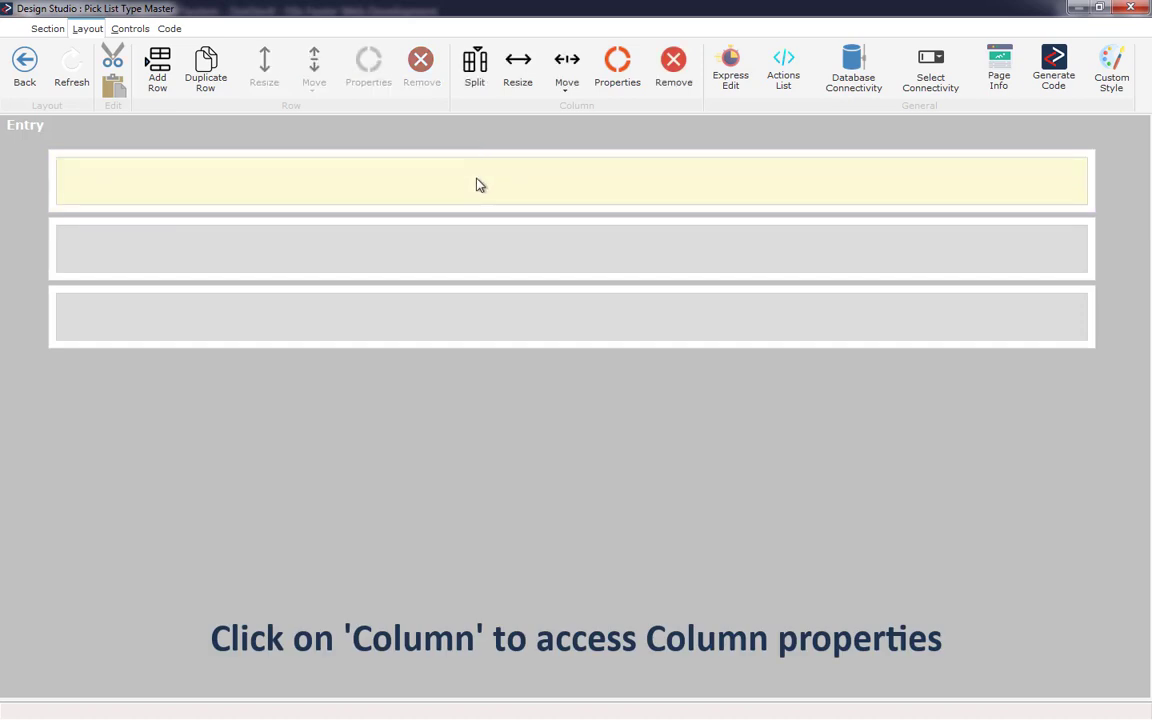
click(476, 88)
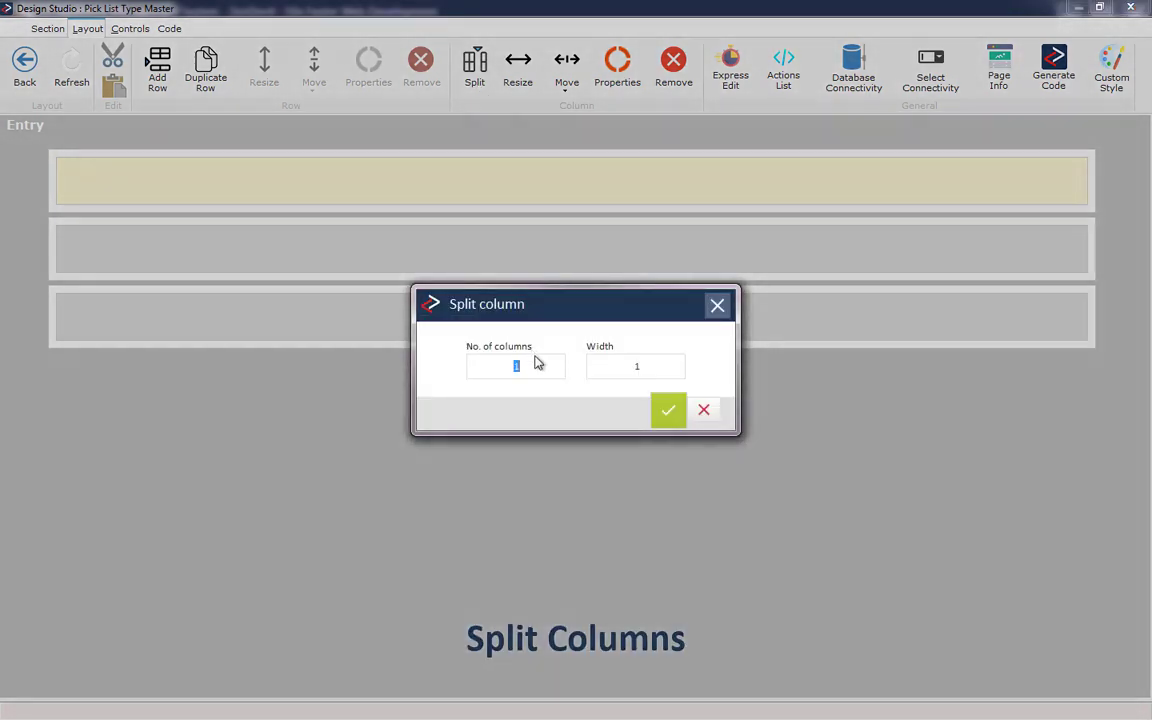
text(2)
click(669, 412)
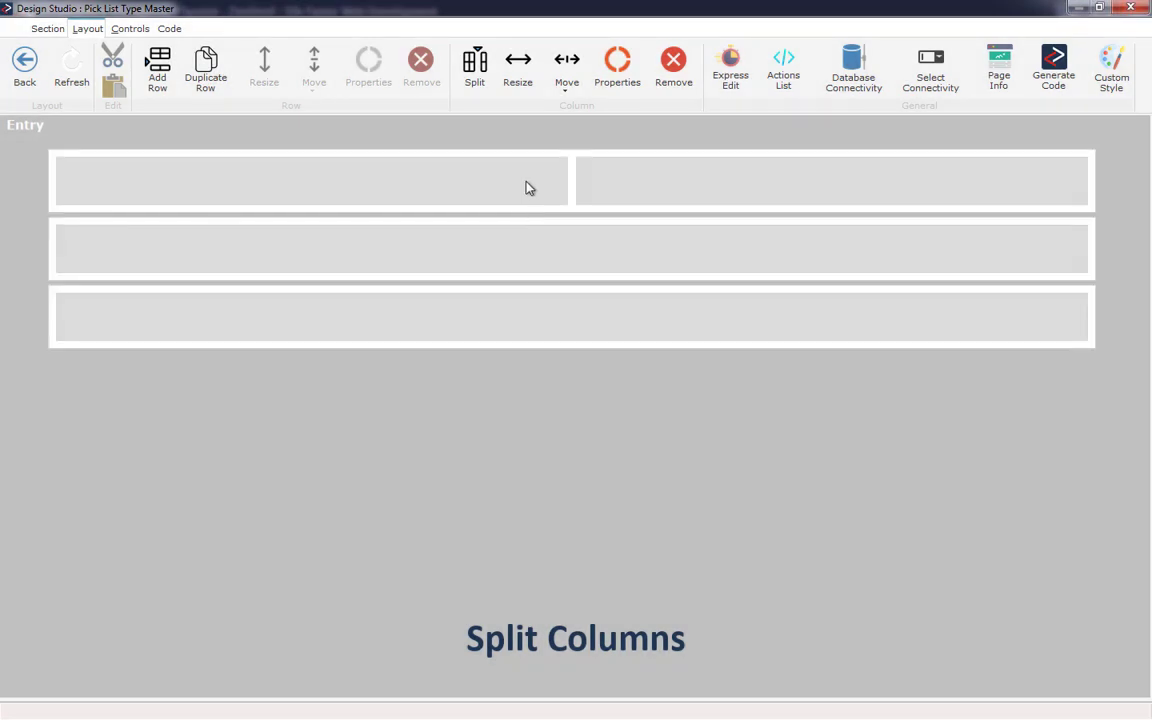
- Resize the first row's left column to a width of 10
click(481, 176)
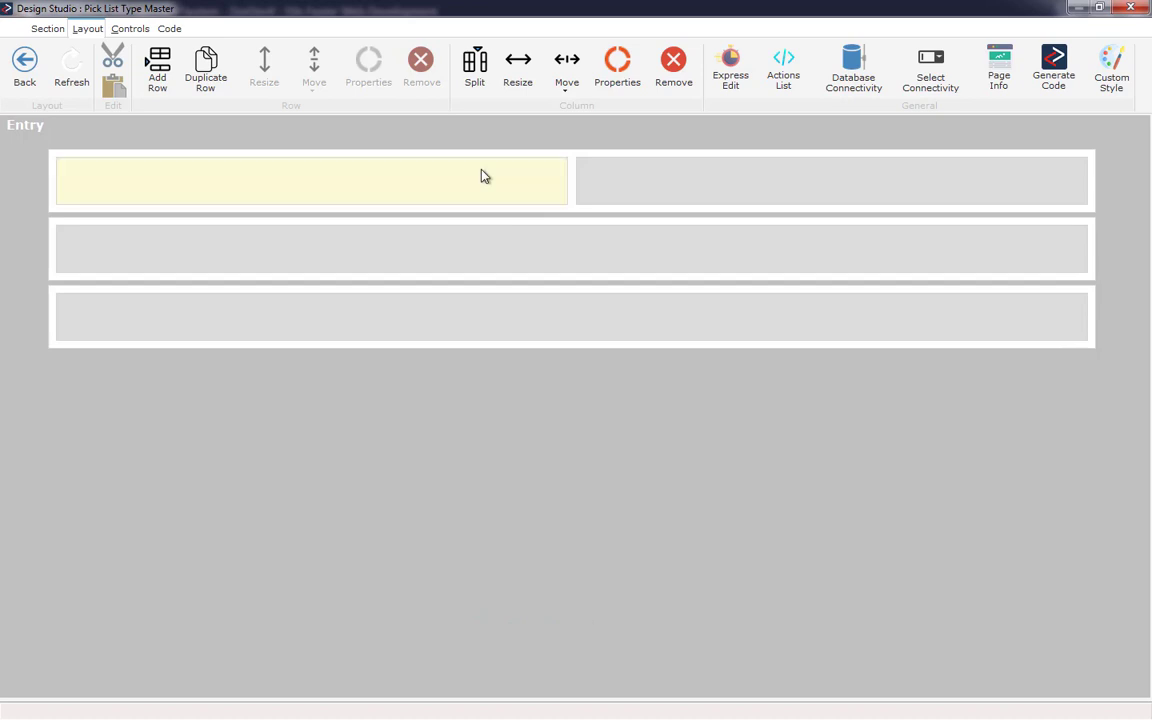
click(520, 70)
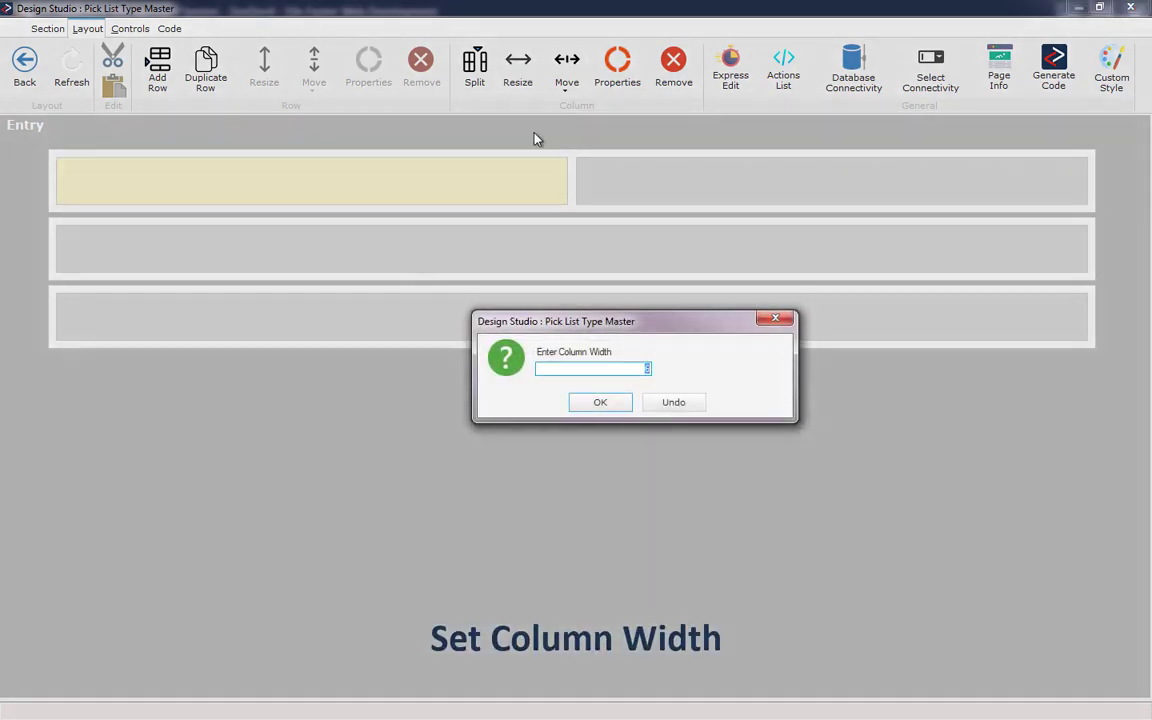
text(10)
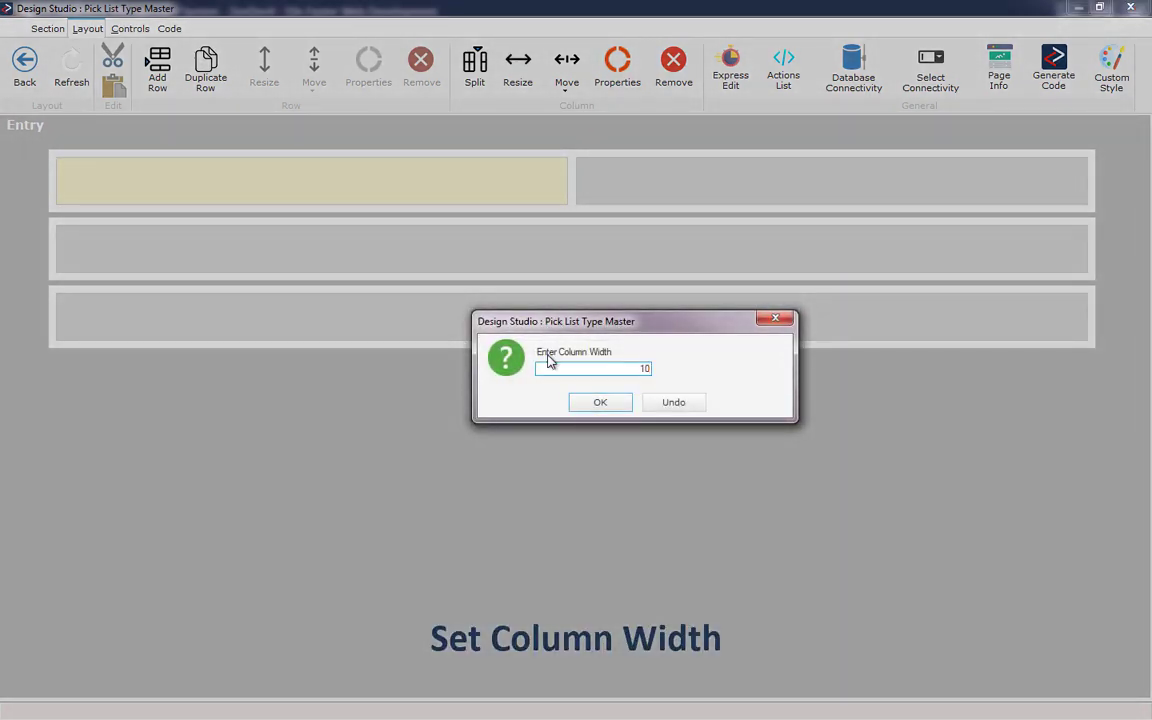
key(Return)
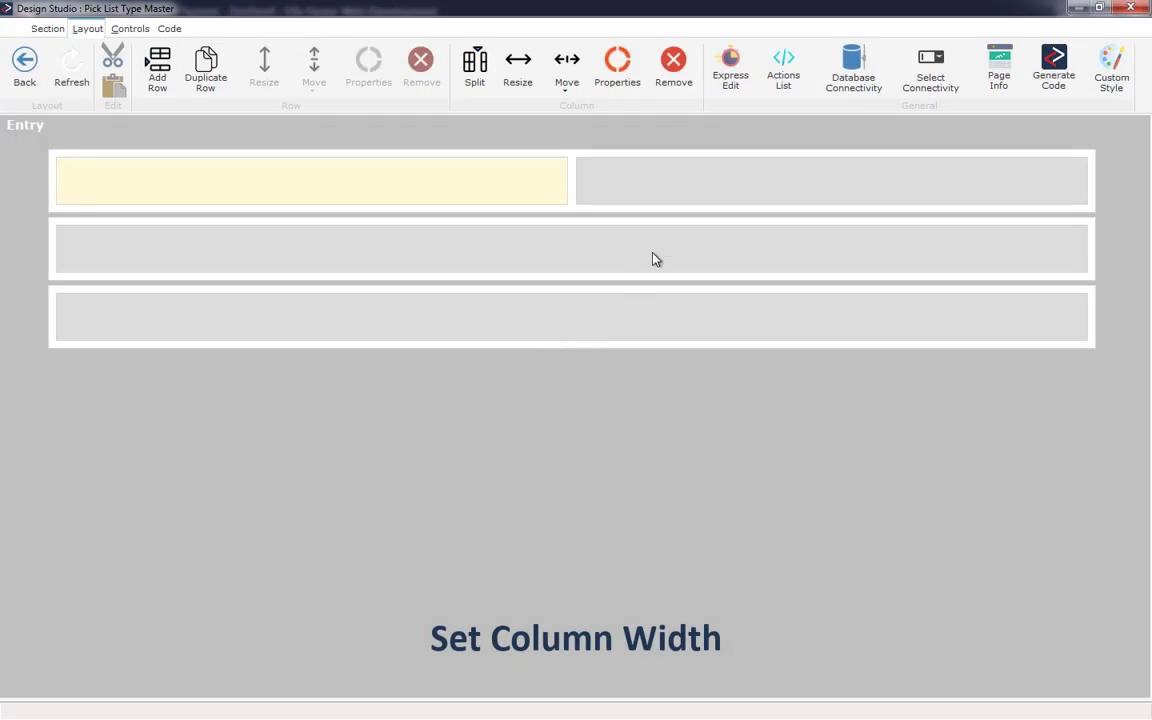
- Resize the first row's right column, accepting the default width
click(951, 185)
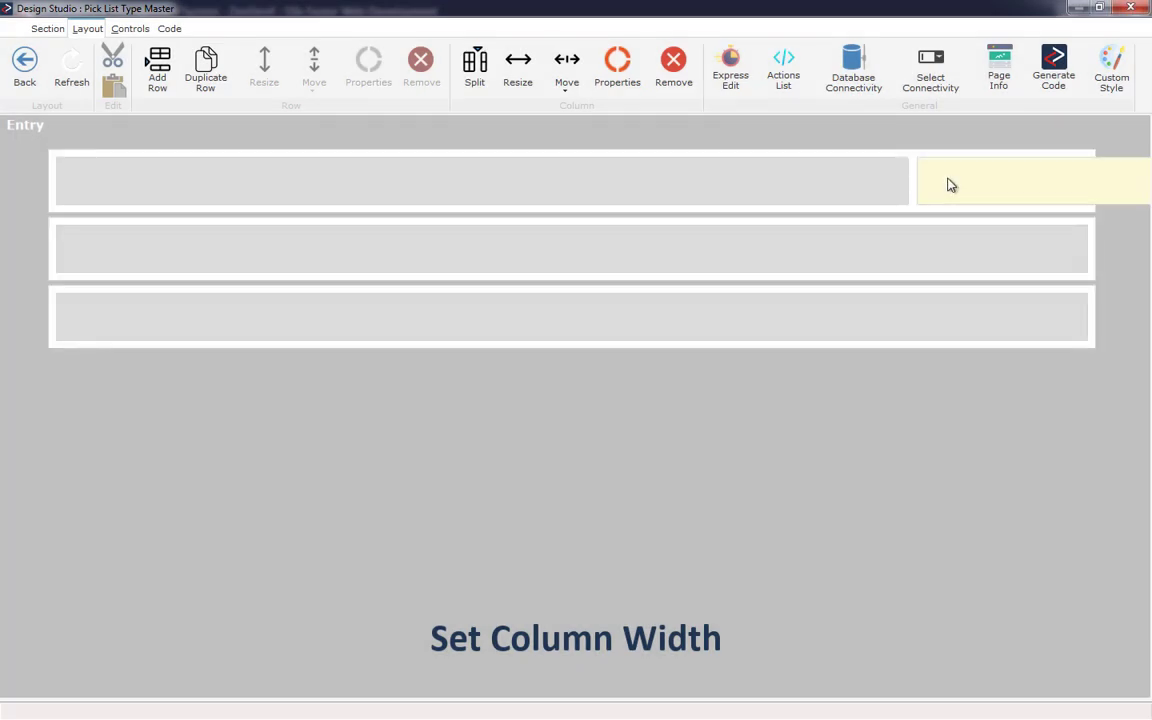
click(519, 75)
key(Return)
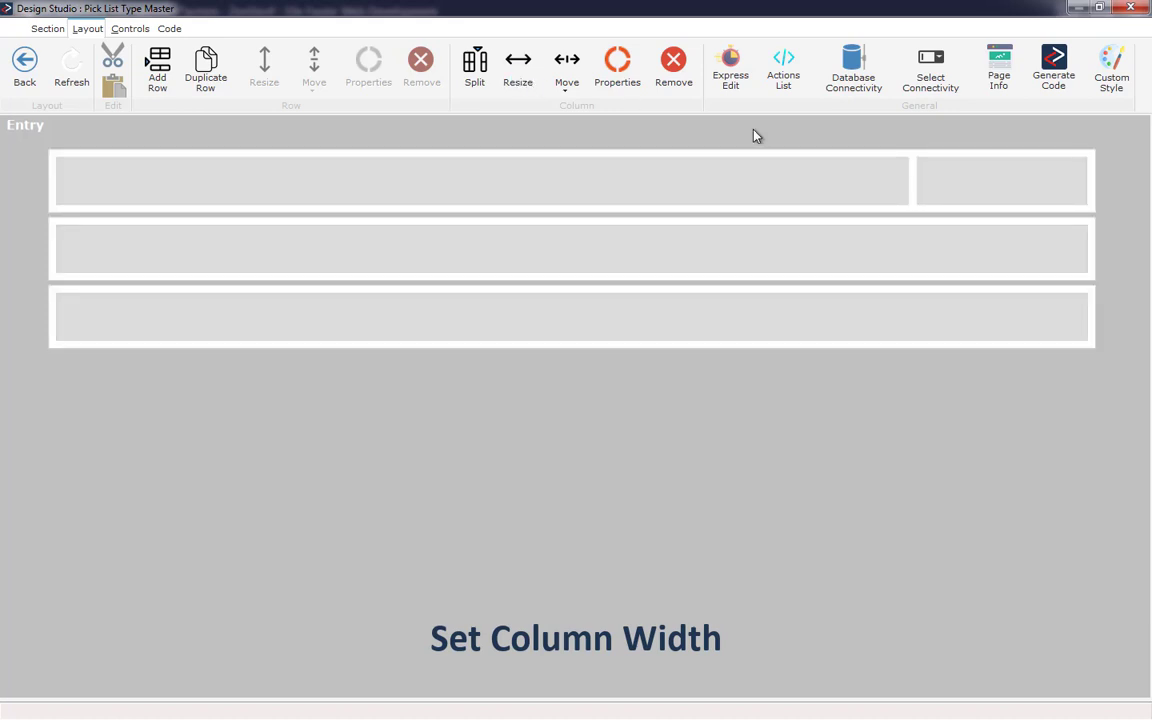
- Move the narrow right column of the first row to the left
click(968, 200)
click(566, 82)
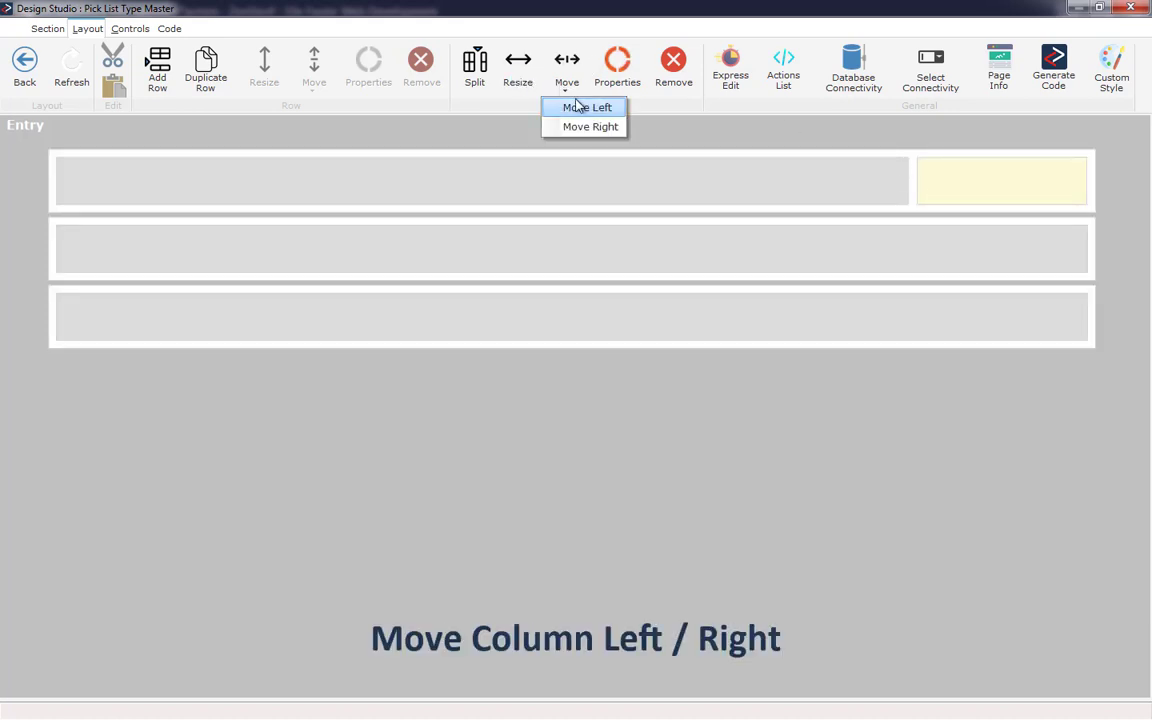
click(584, 108)
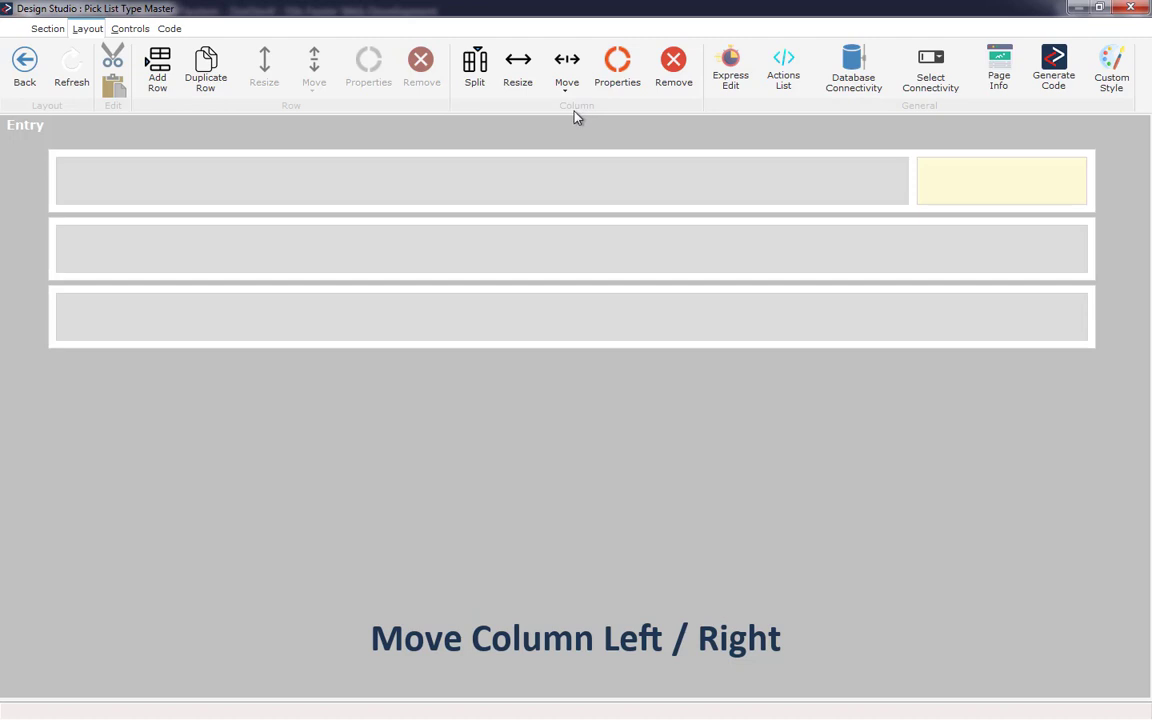
- Open the wide column's Properties dialog and close it without changes
click(582, 176)
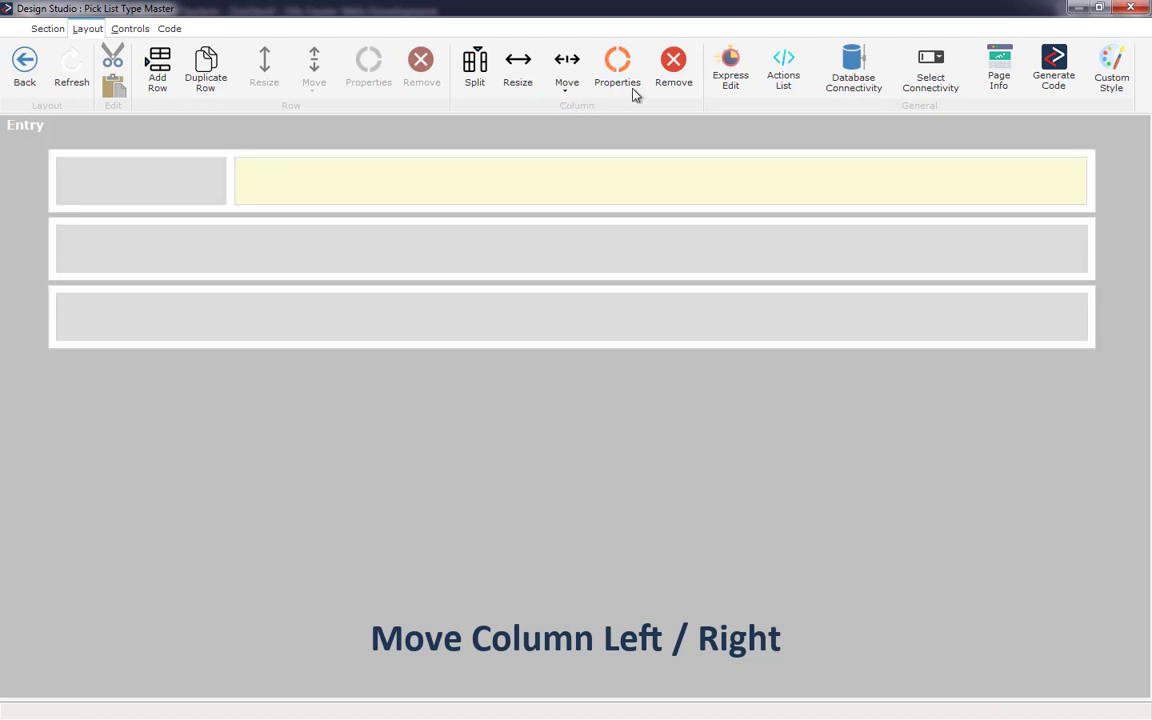
click(620, 75)
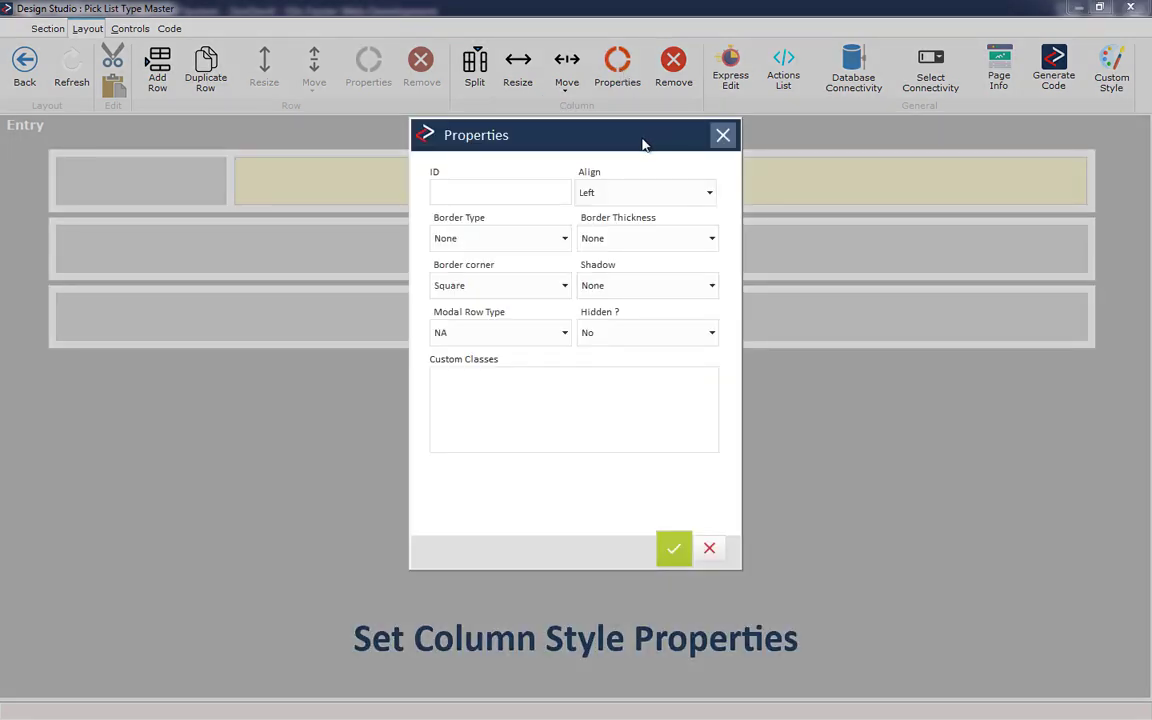
click(720, 140)
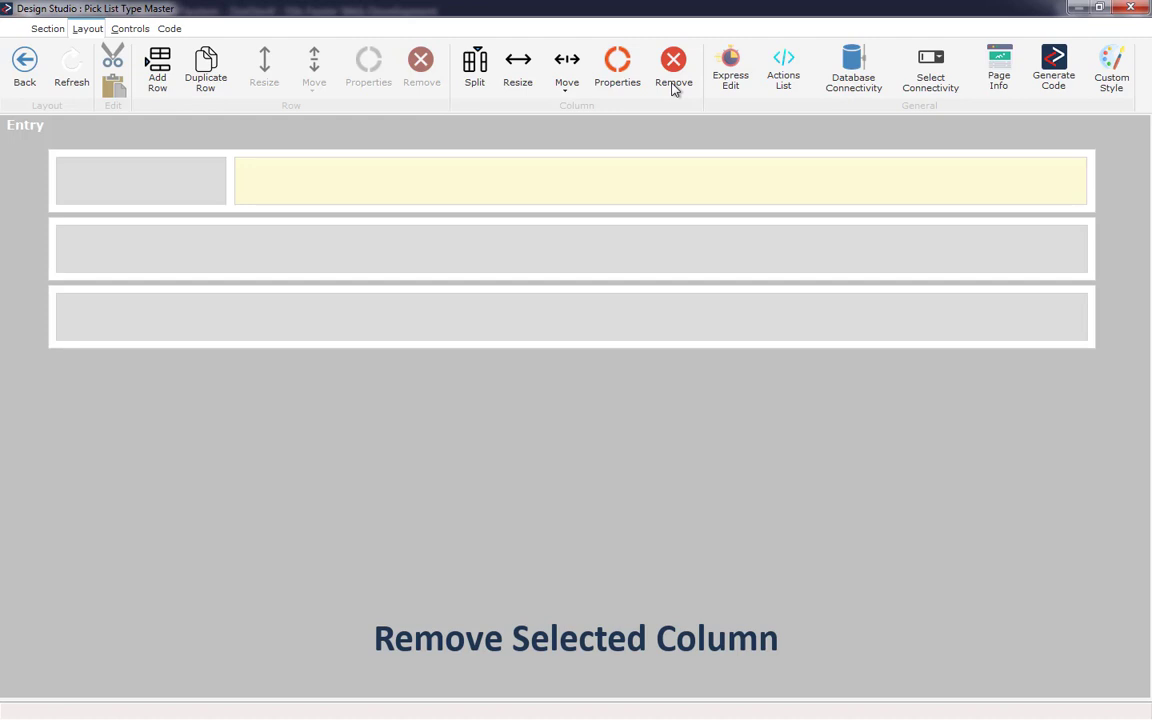
- Duplicate the first row with its two columns
click(673, 88)
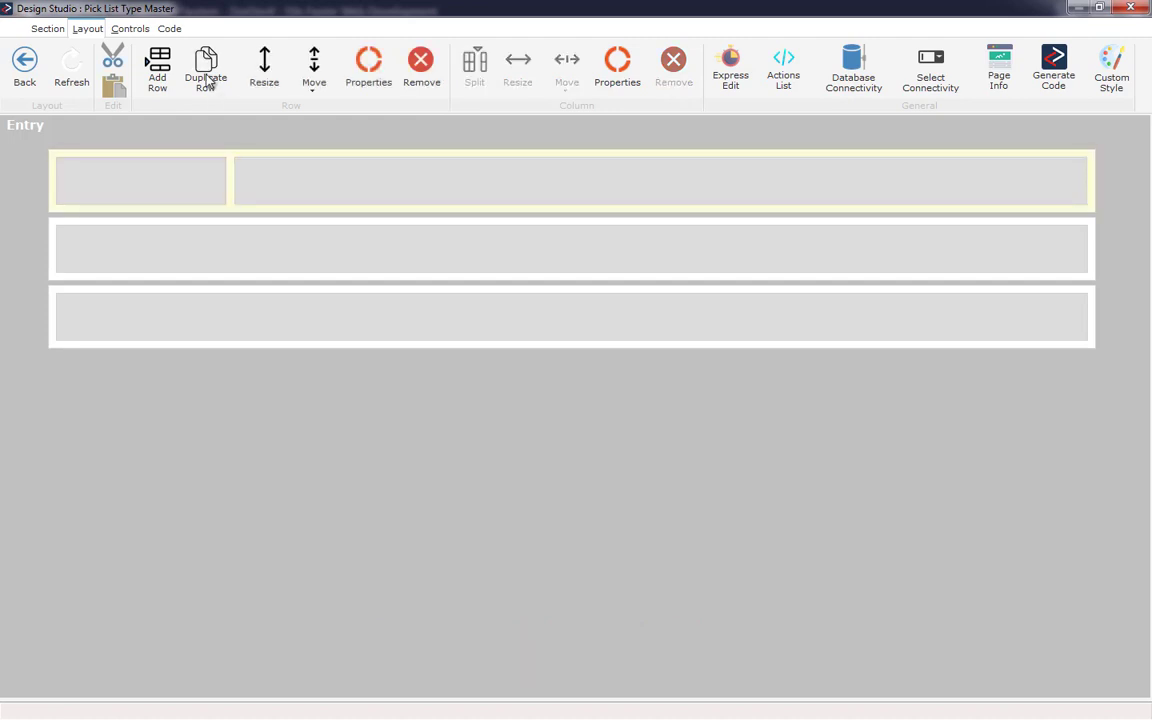
click(207, 79)
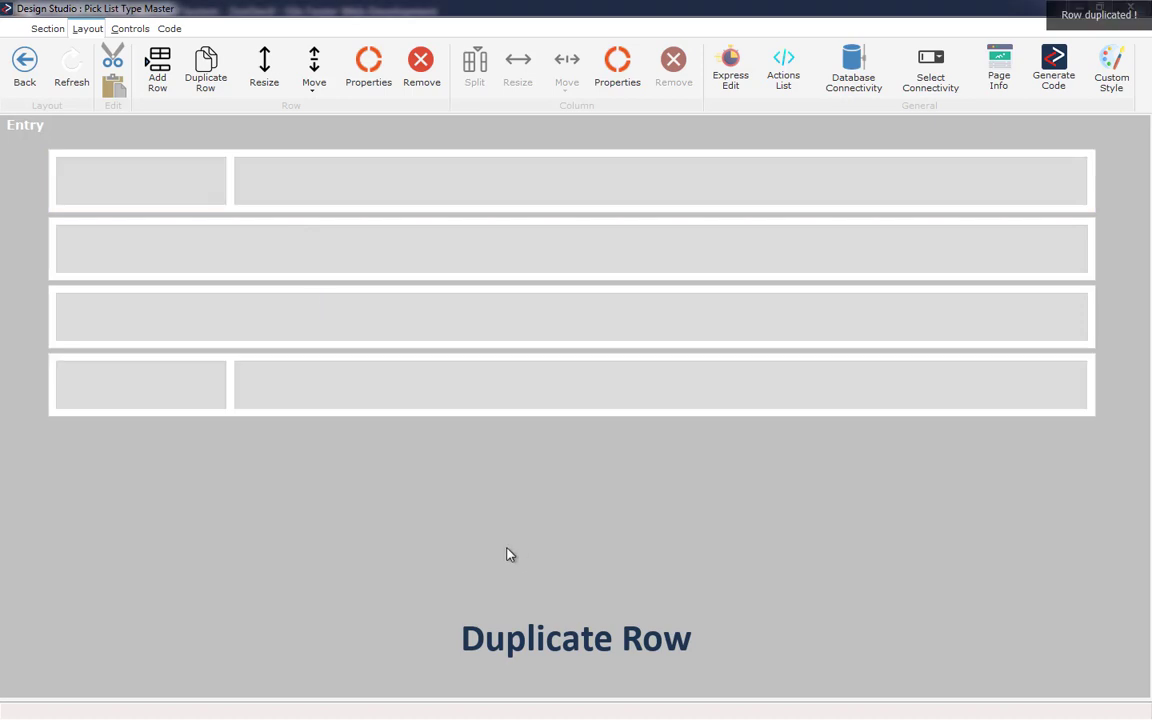
click(507, 549)
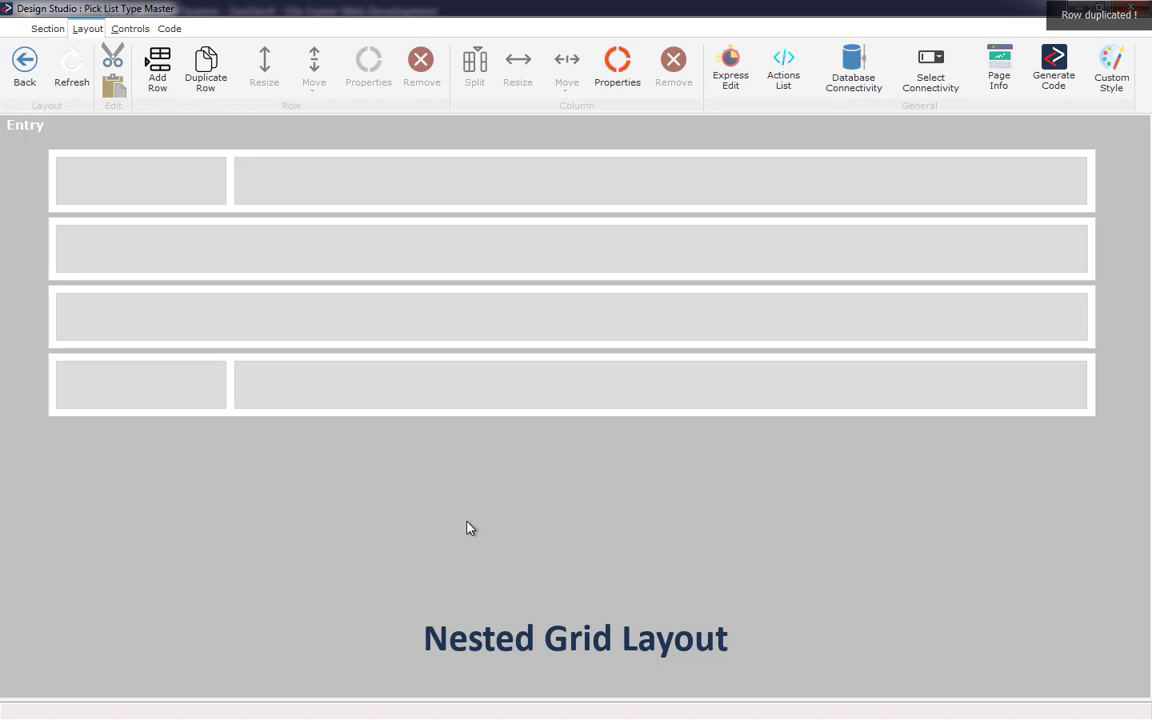
- Add a new row at the bottom of the layout
click(158, 63)
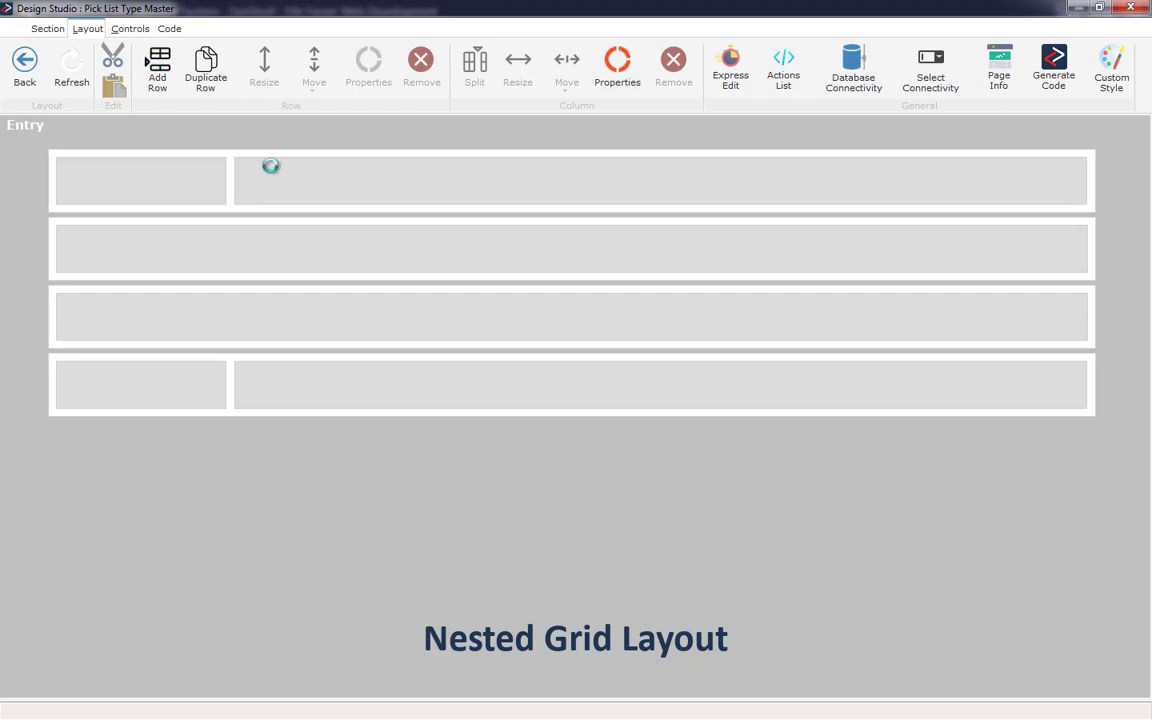
click(612, 414)
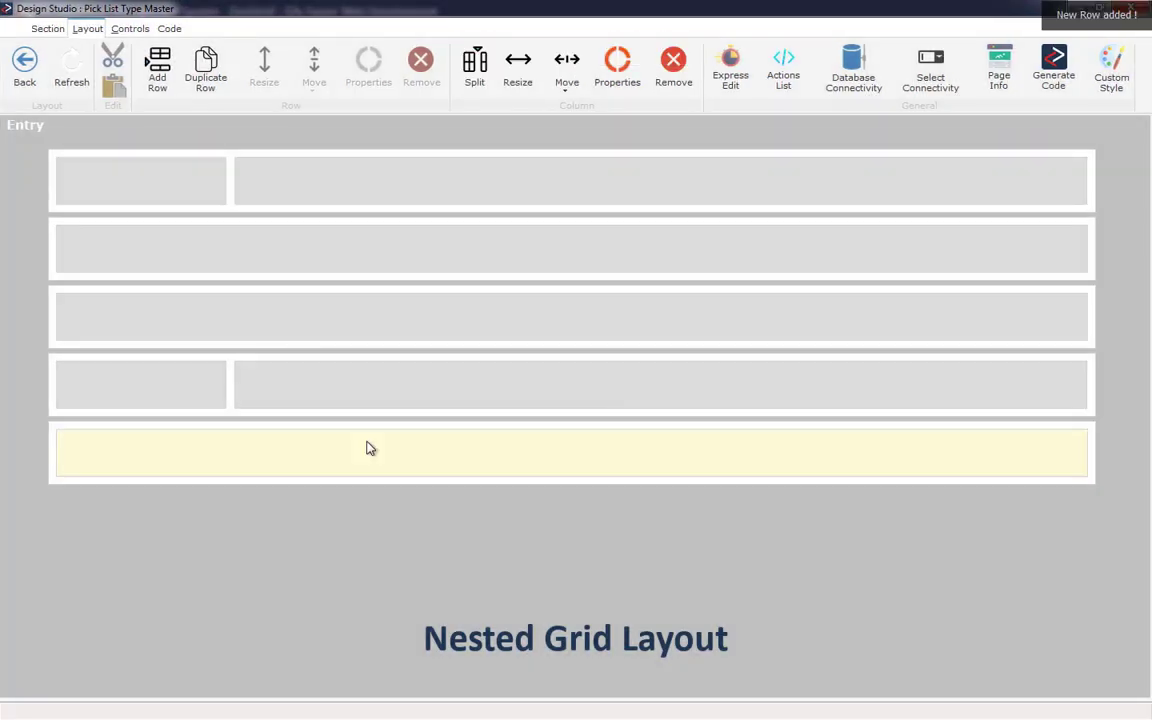
- Resize the height of the new bottom row
click(440, 440)
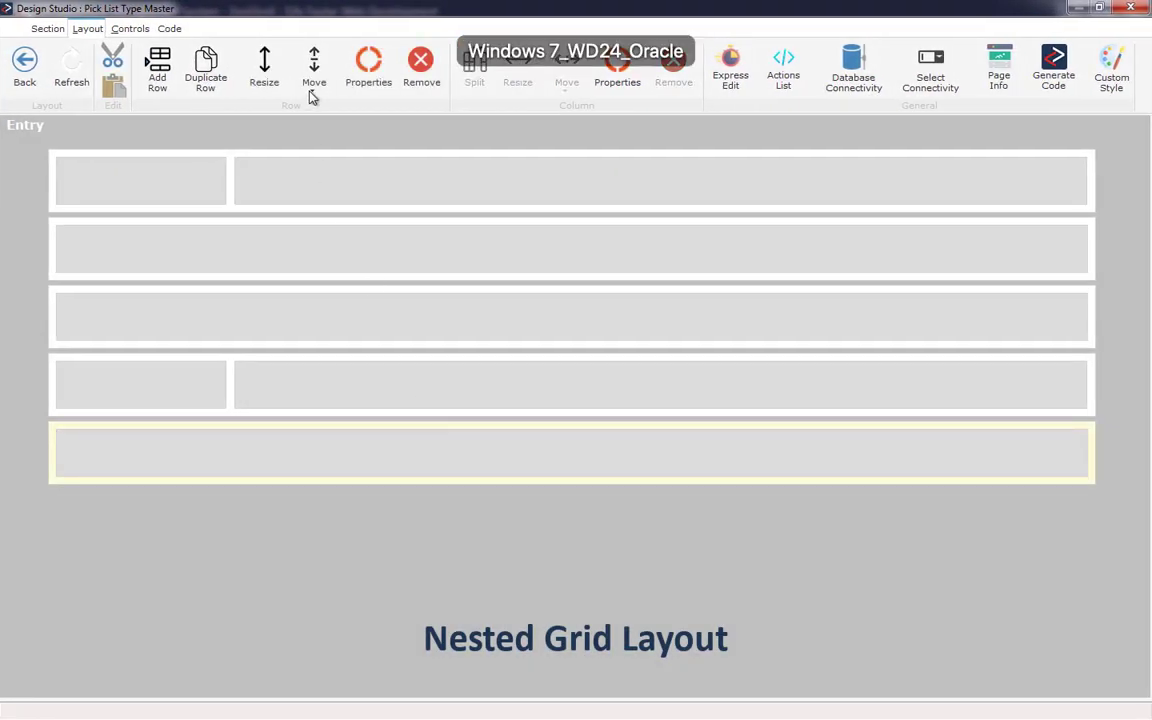
click(272, 70)
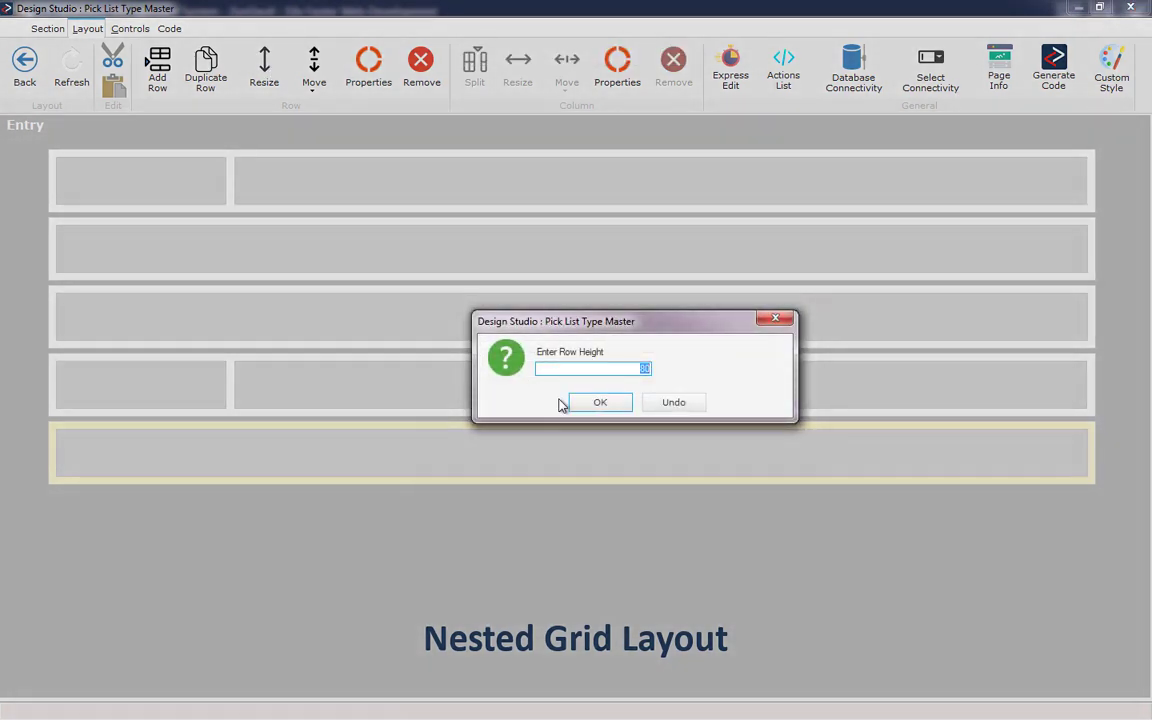
key(Return)
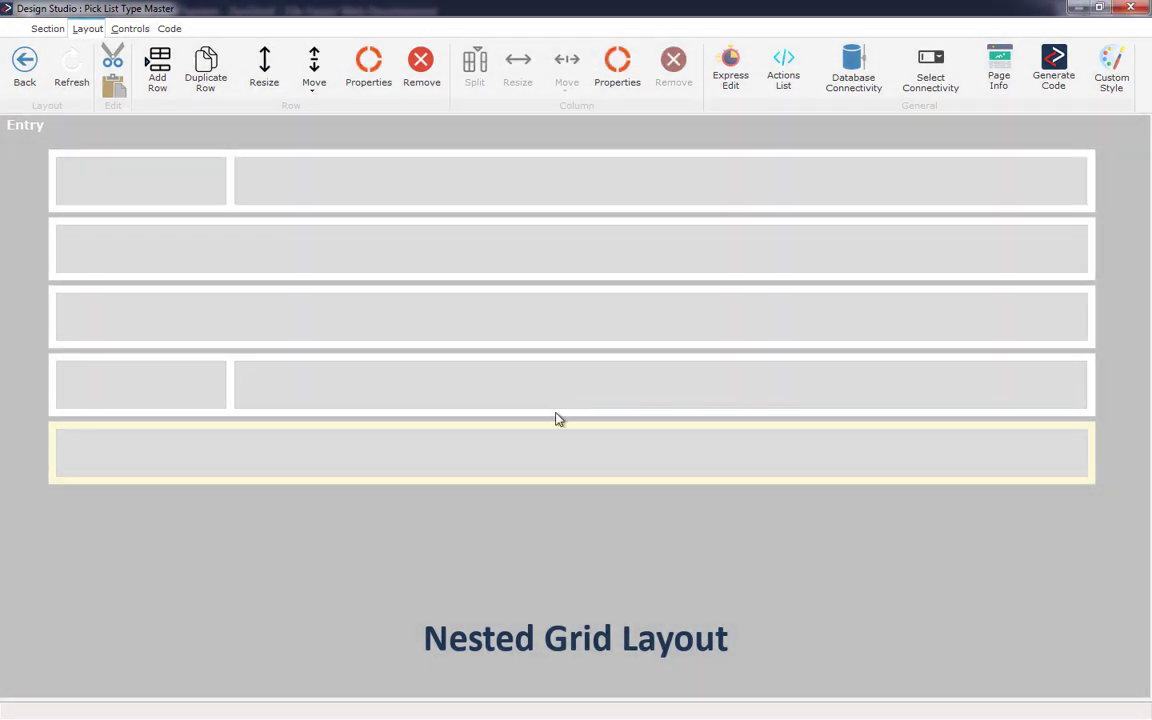
- Split the bottom row's column into 2 columns of width 6
click(553, 432)
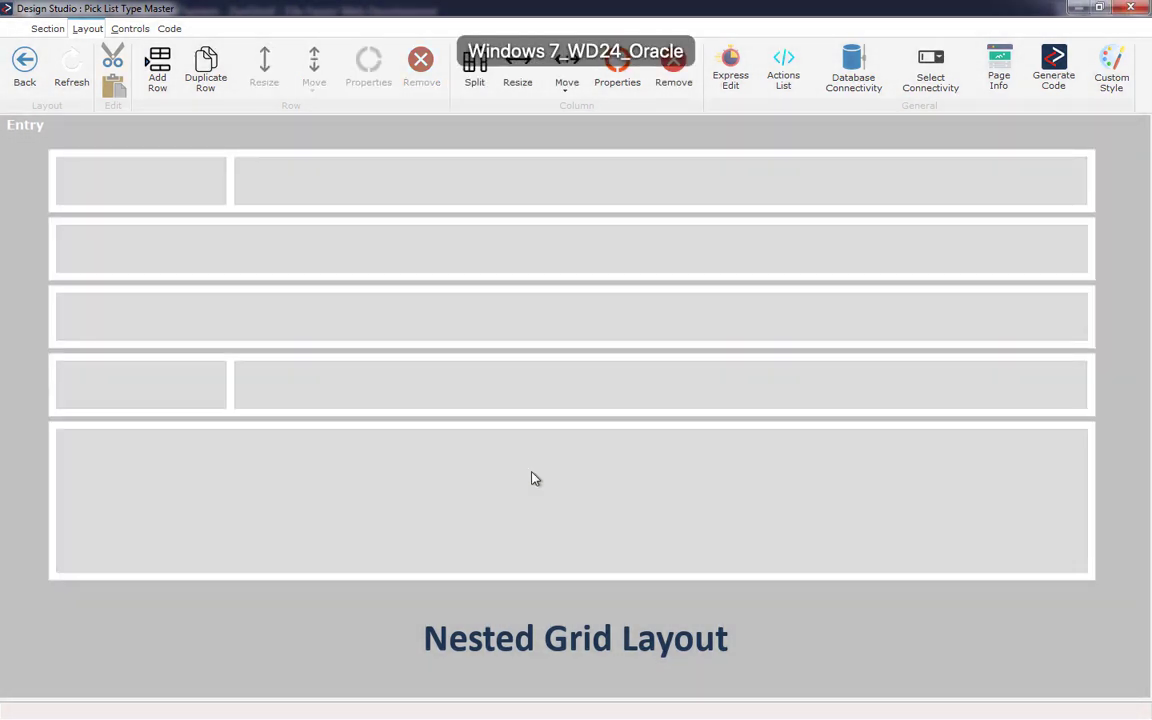
click(475, 66)
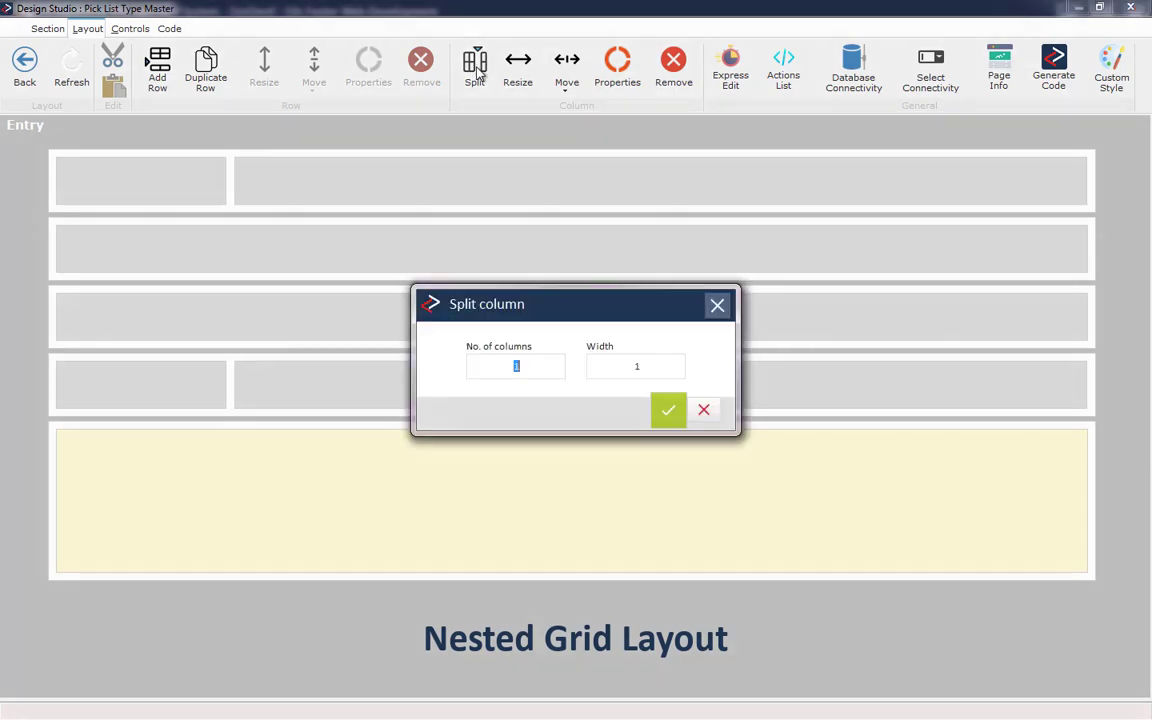
text(2)
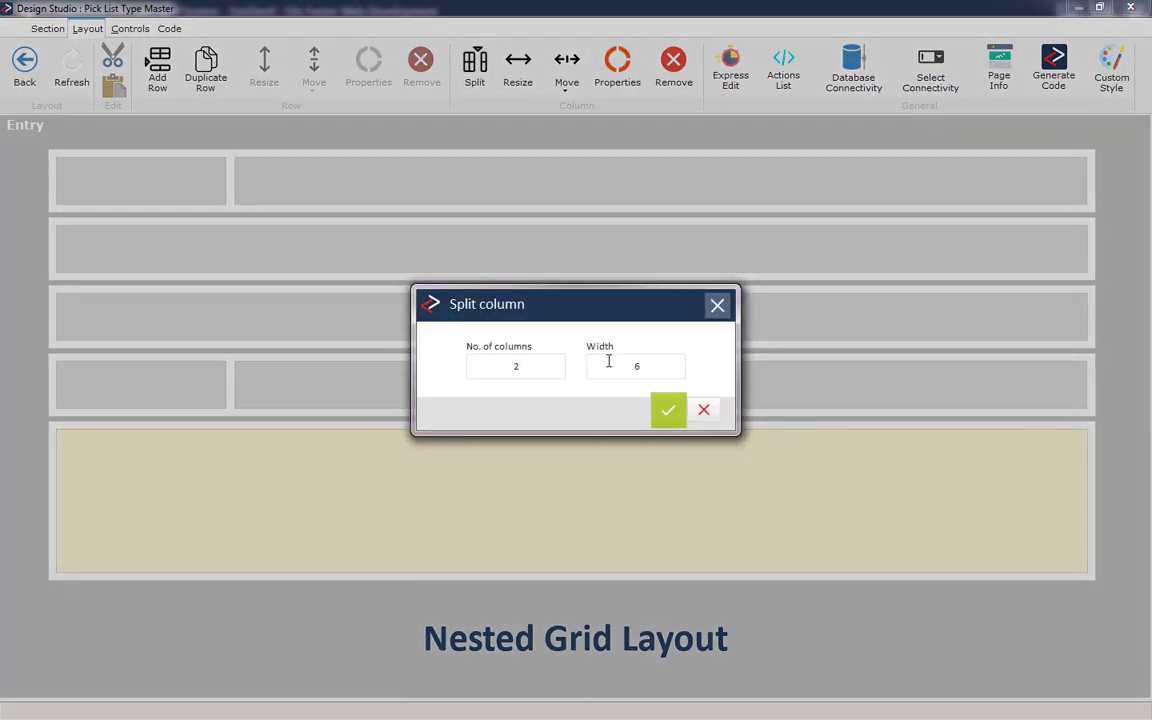
click(661, 416)
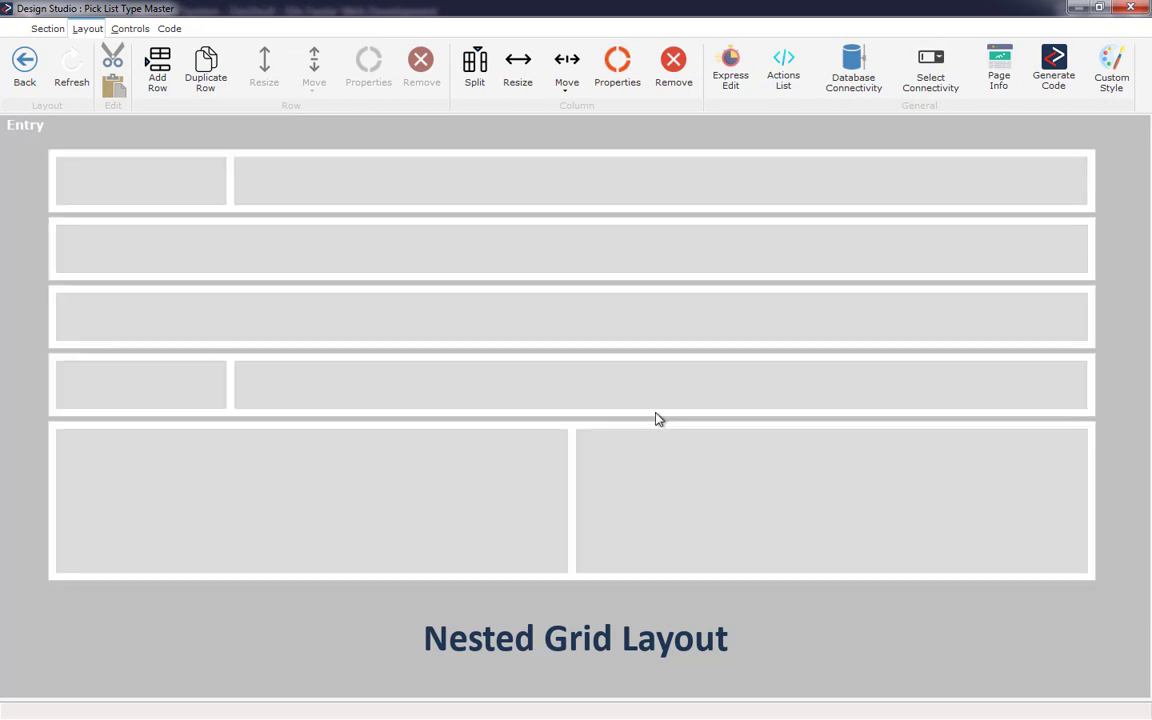
- Insert 3 nested rows under the right column of the bottom row
click(587, 458)
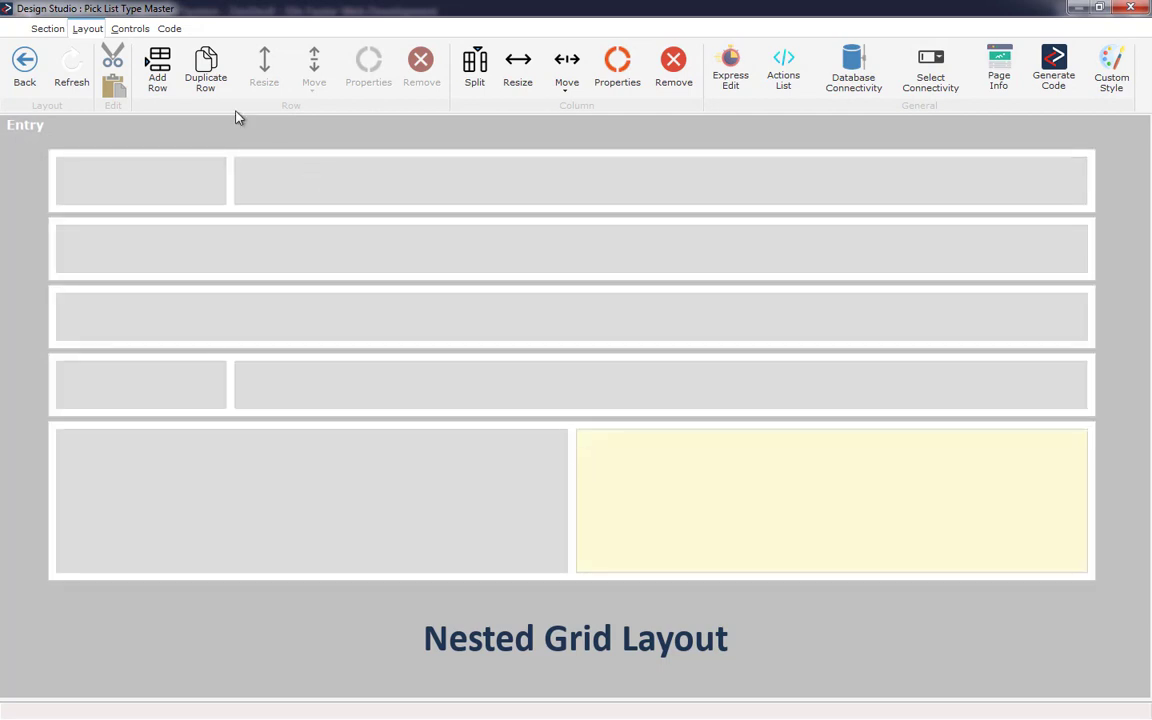
click(148, 62)
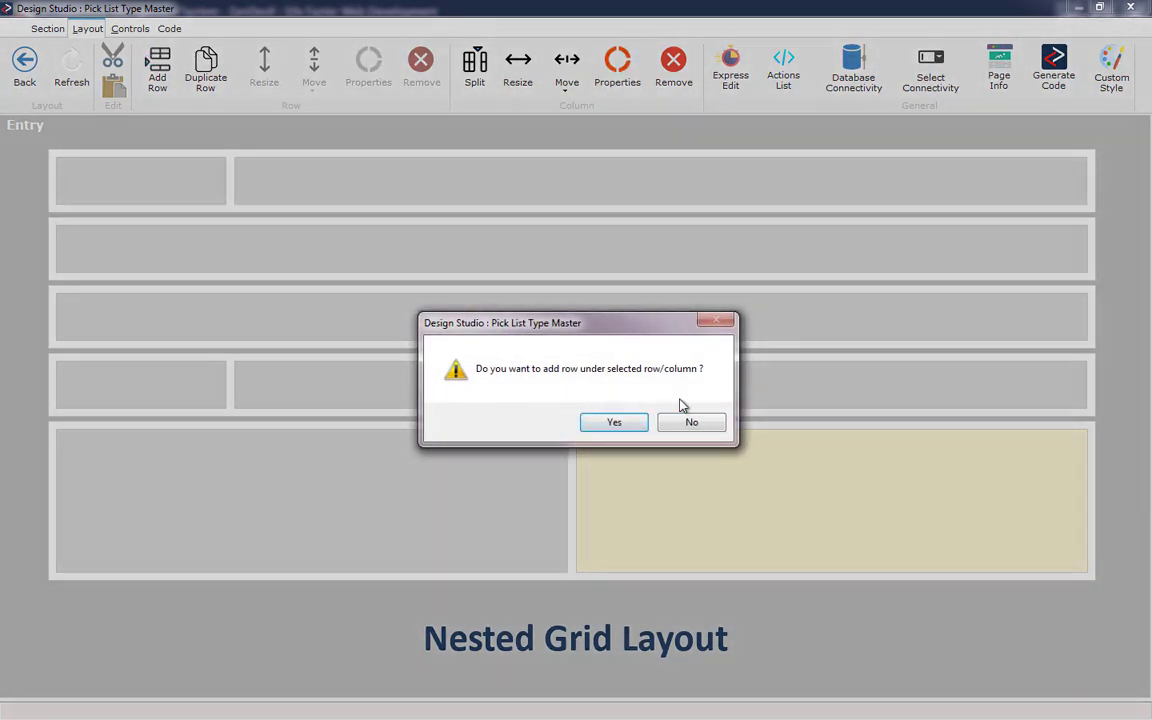
click(612, 423)
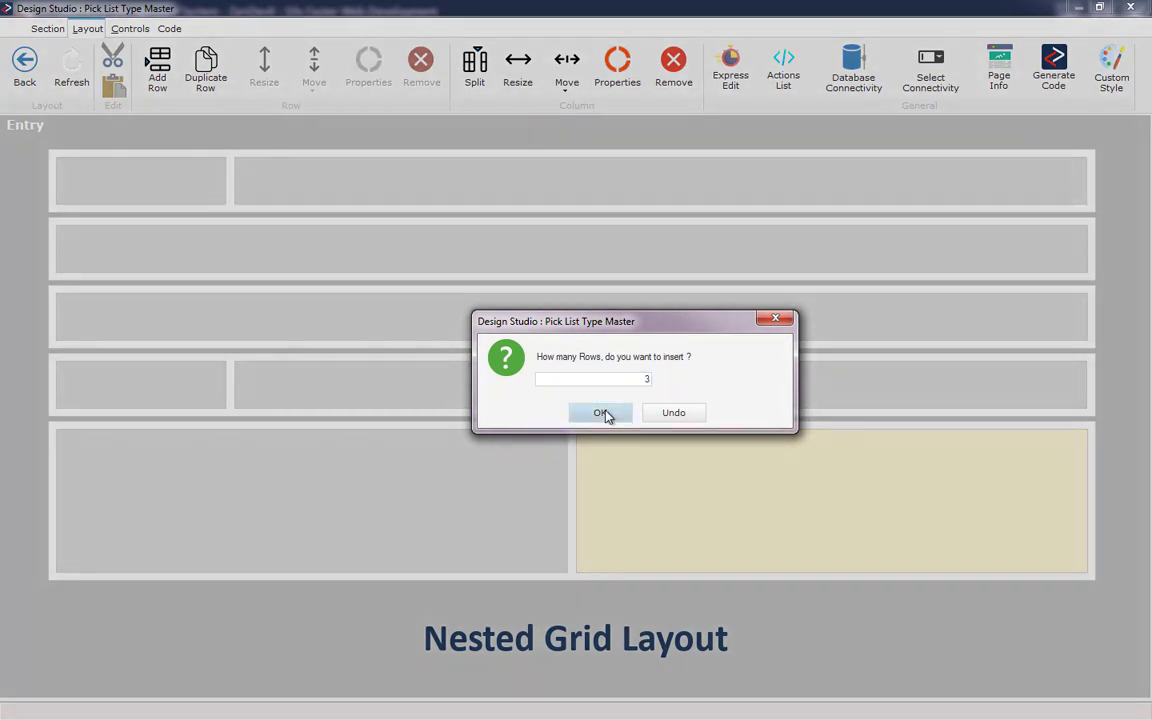
click(604, 412)
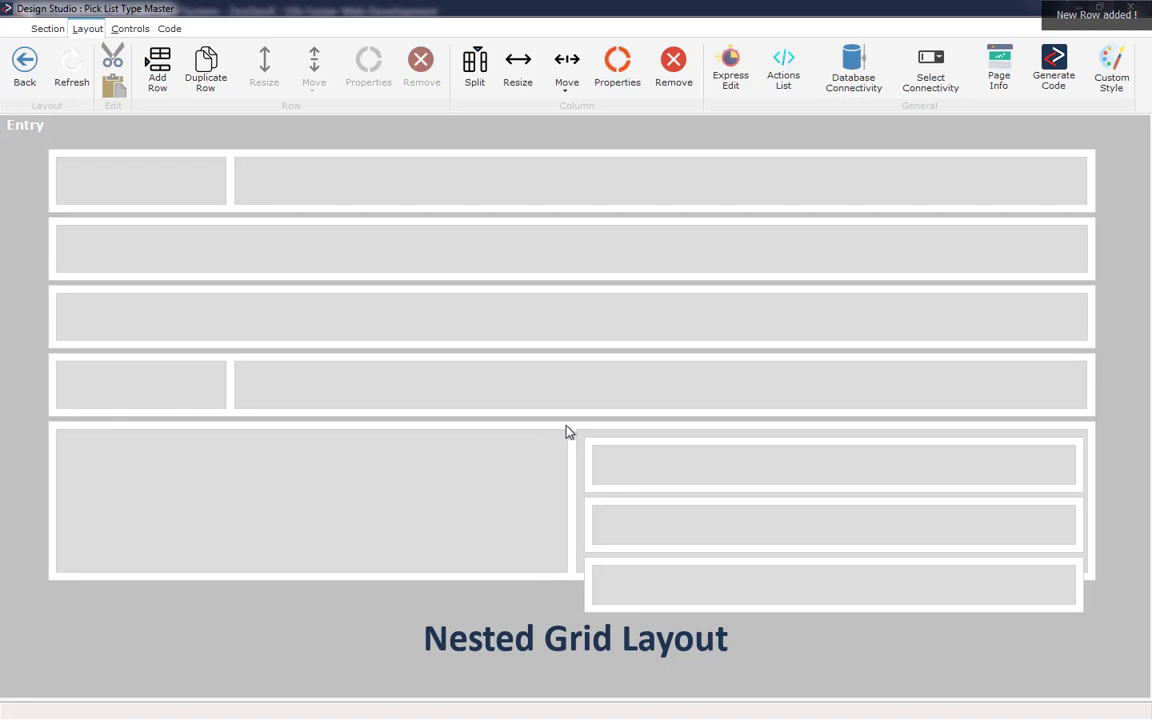
- Set the bottom row's height to 250
click(566, 431)
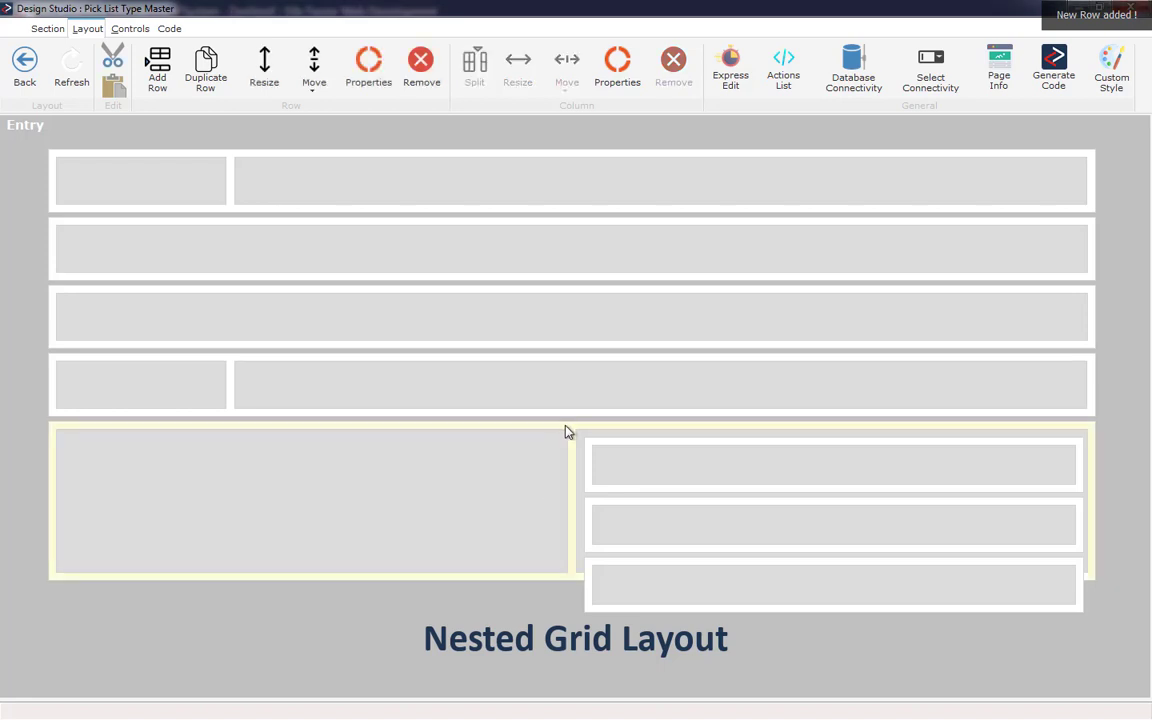
click(265, 78)
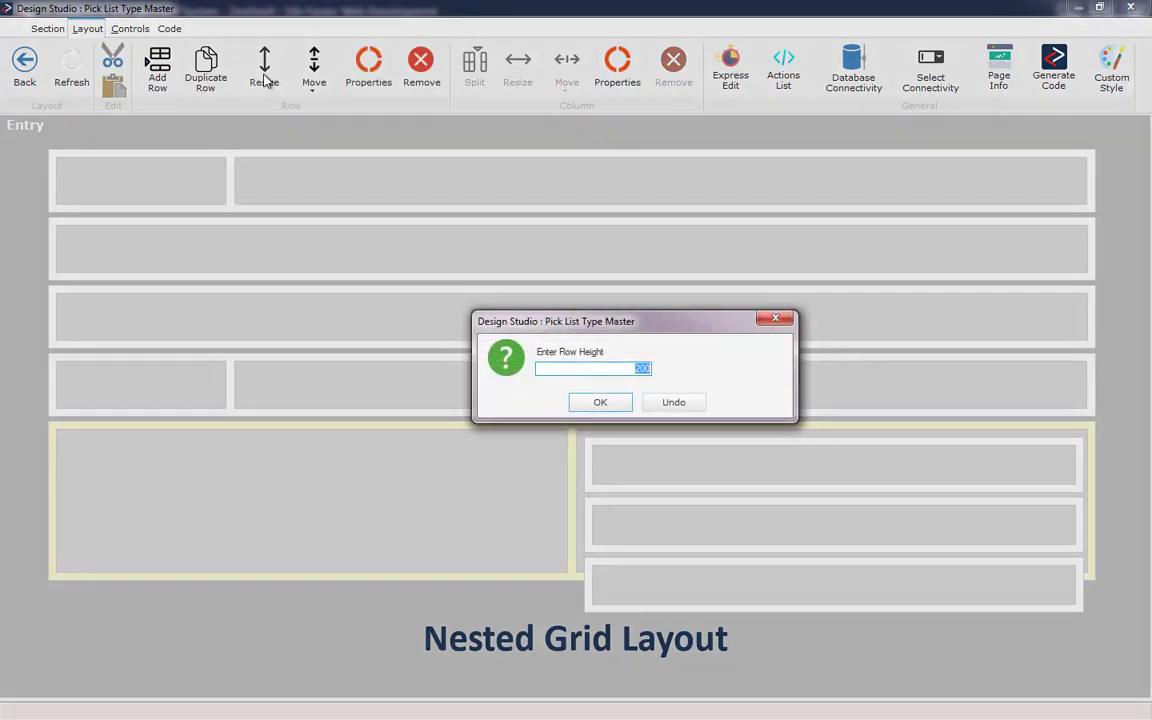
text(250)
key(Return)
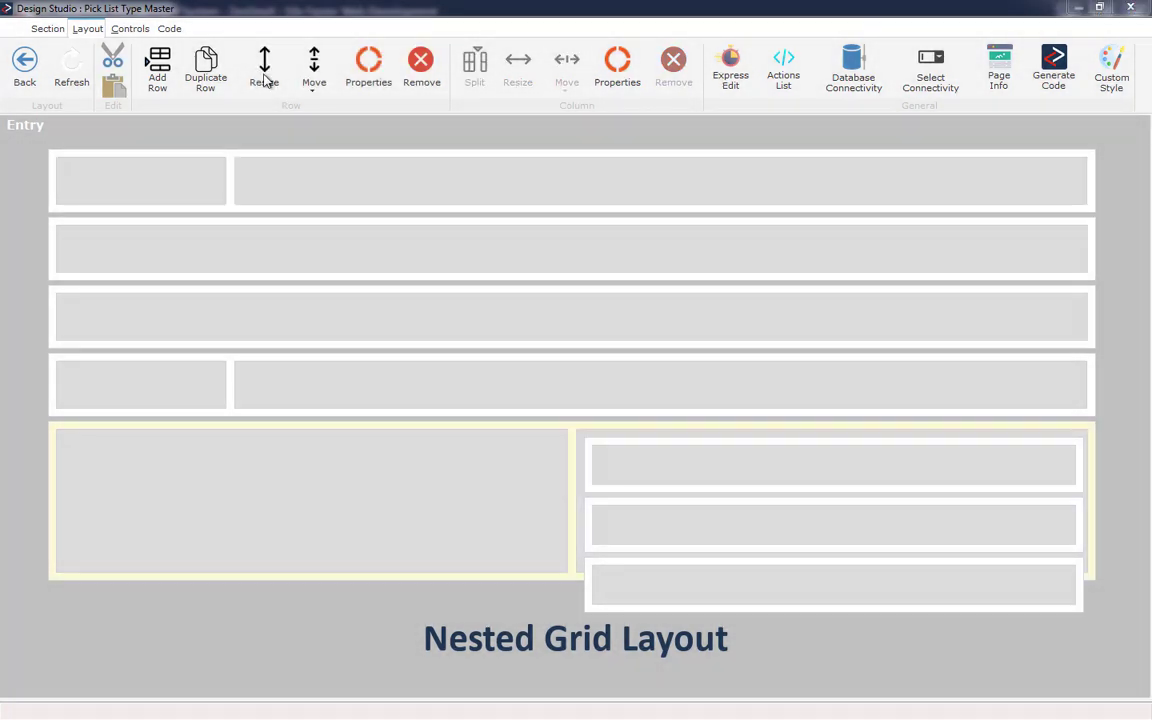